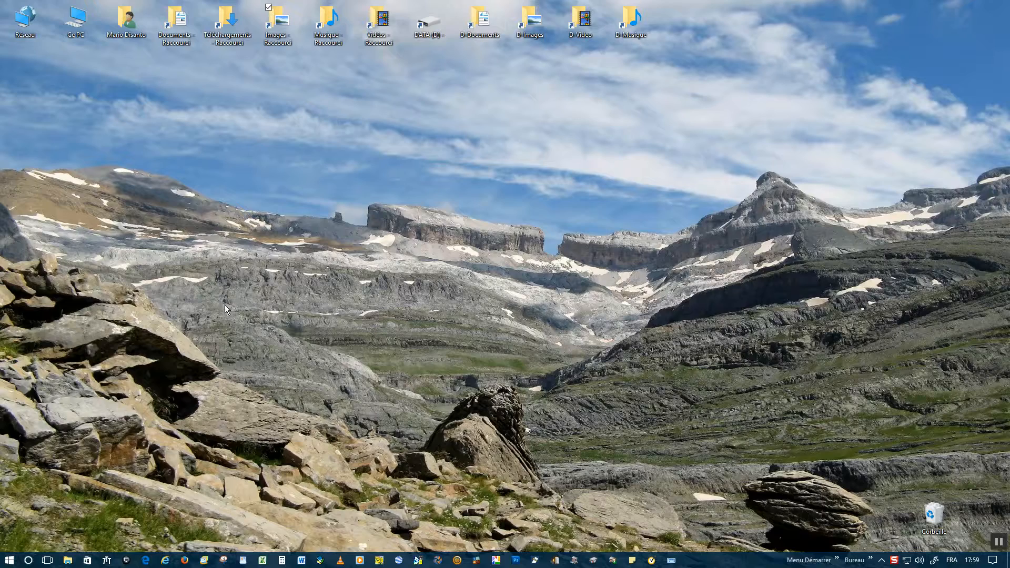
Step: Launch PhotoFiltre 7 from the P section of the Start menu's app list
left_click(10, 560)
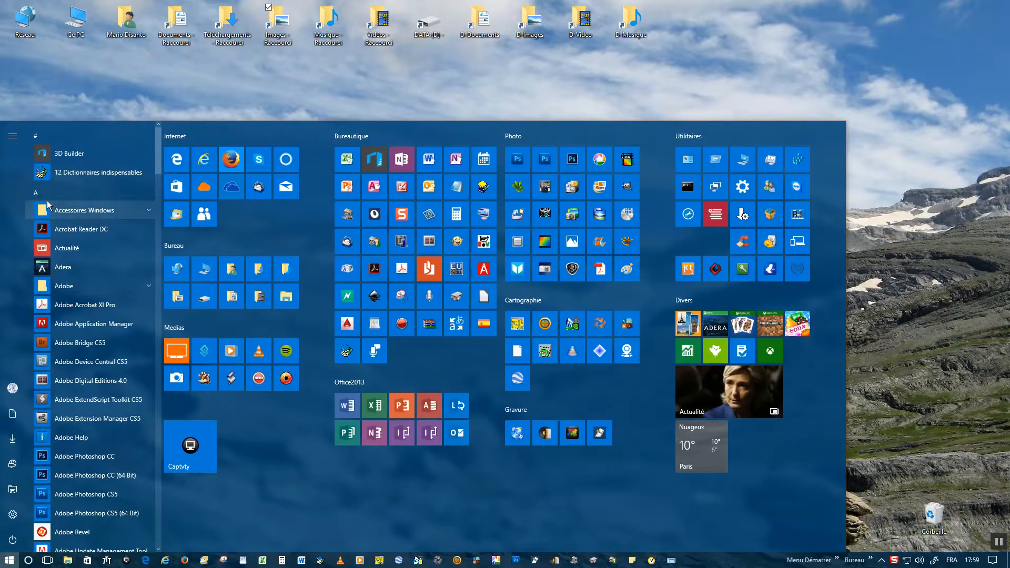
left_click(33, 196)
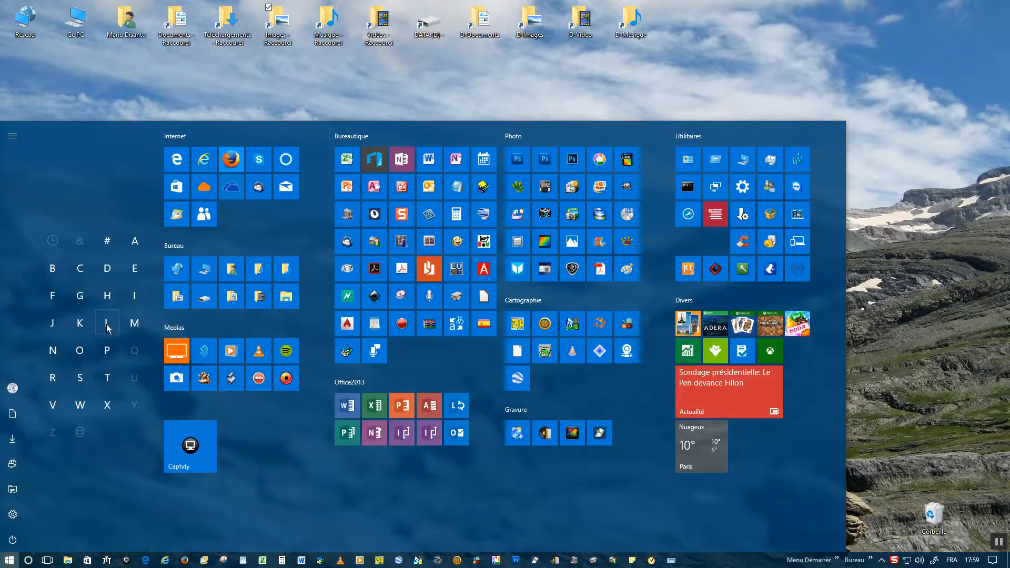
left_click(106, 352)
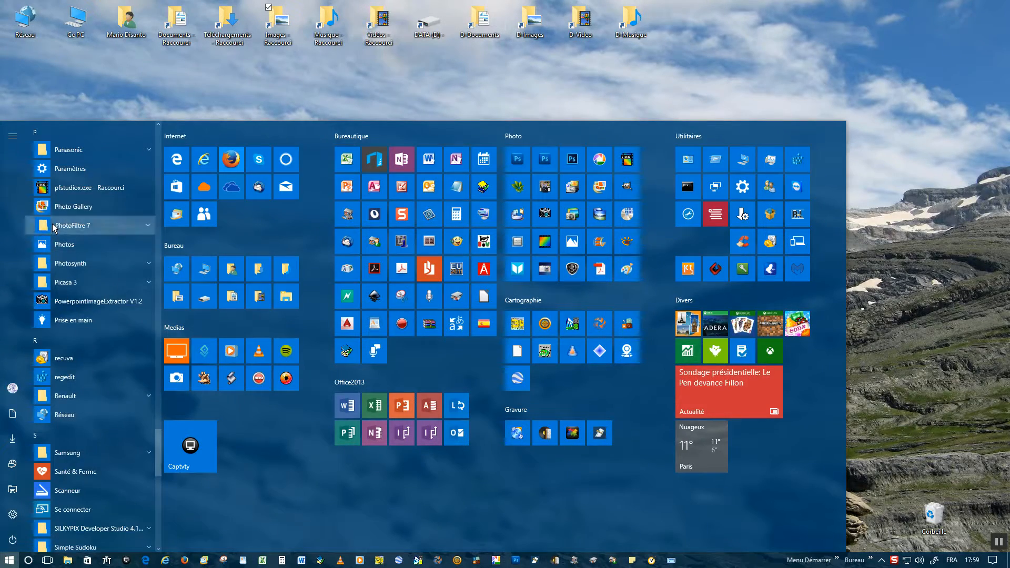
left_click(50, 225)
left_click(89, 302)
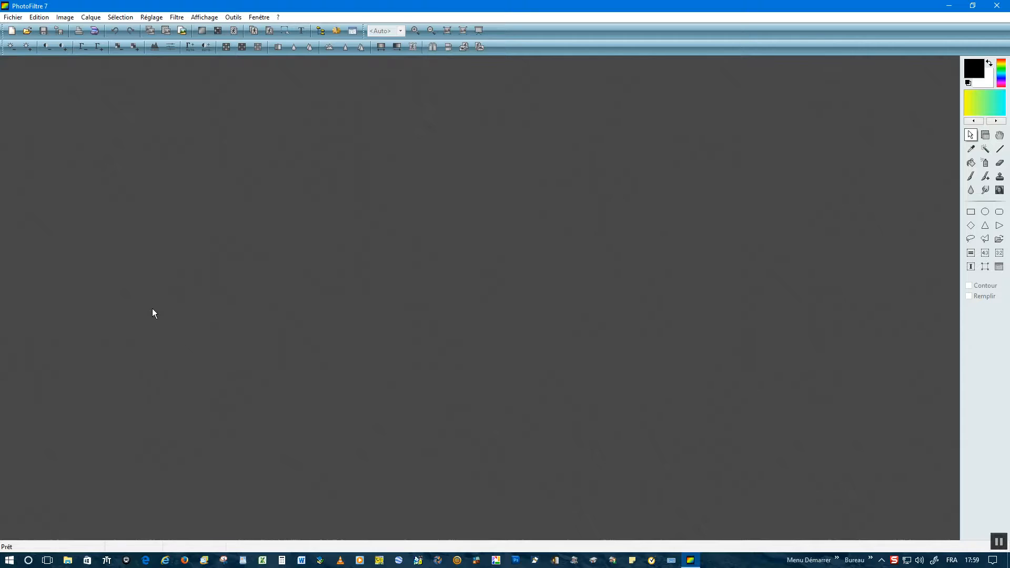
Step: Open Oussamiaou 026.JPG from the 2017-01-04 Oussamiaou folder
left_click(13, 19)
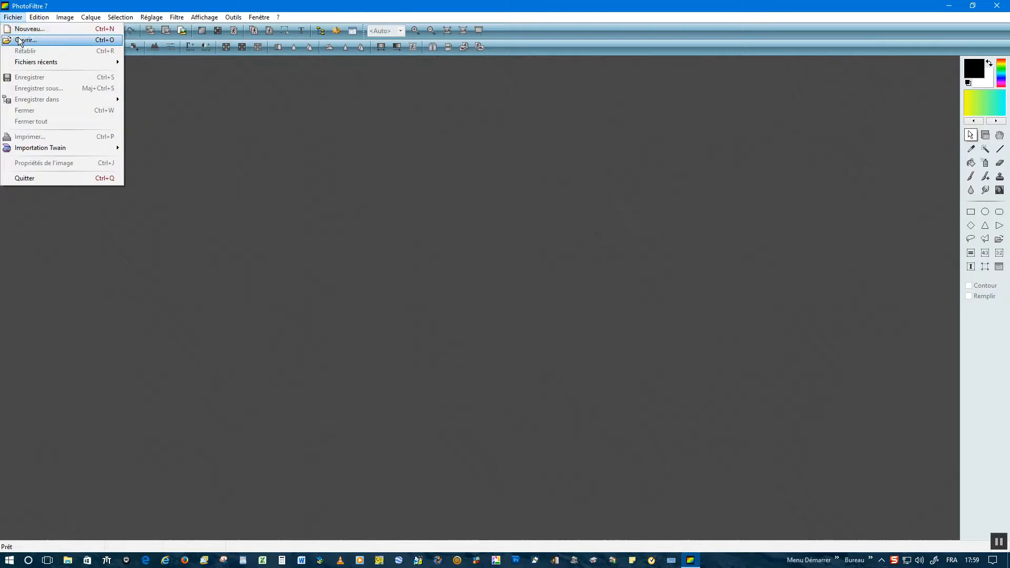
left_click(20, 41)
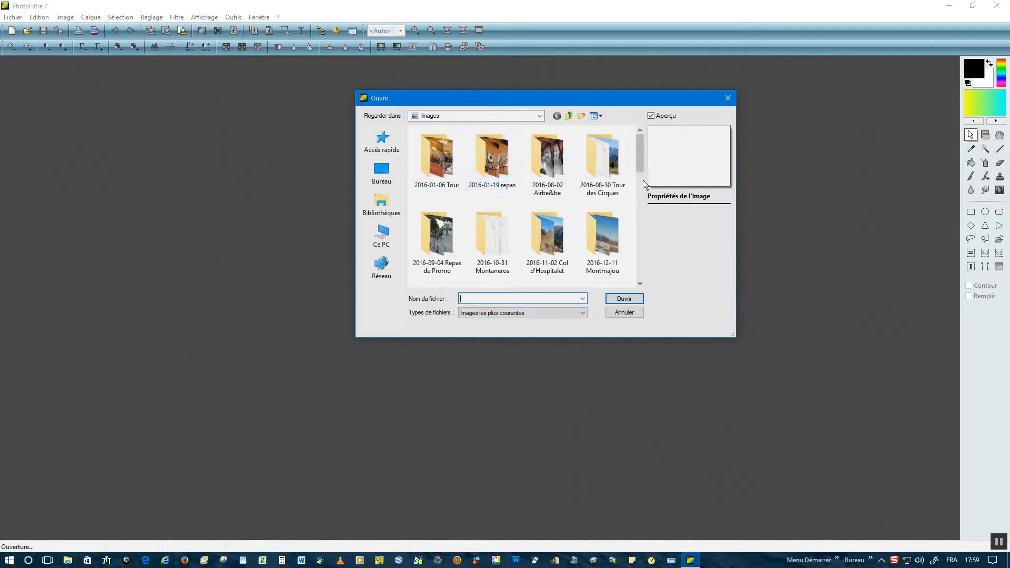
left_click_drag(642, 165, 638, 227)
double_click(600, 219)
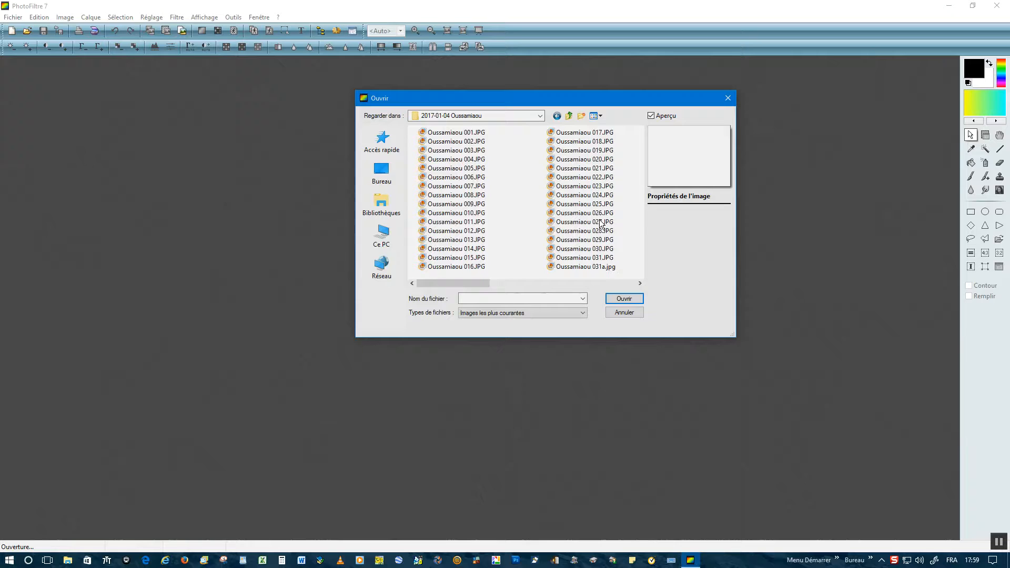
left_click(589, 213)
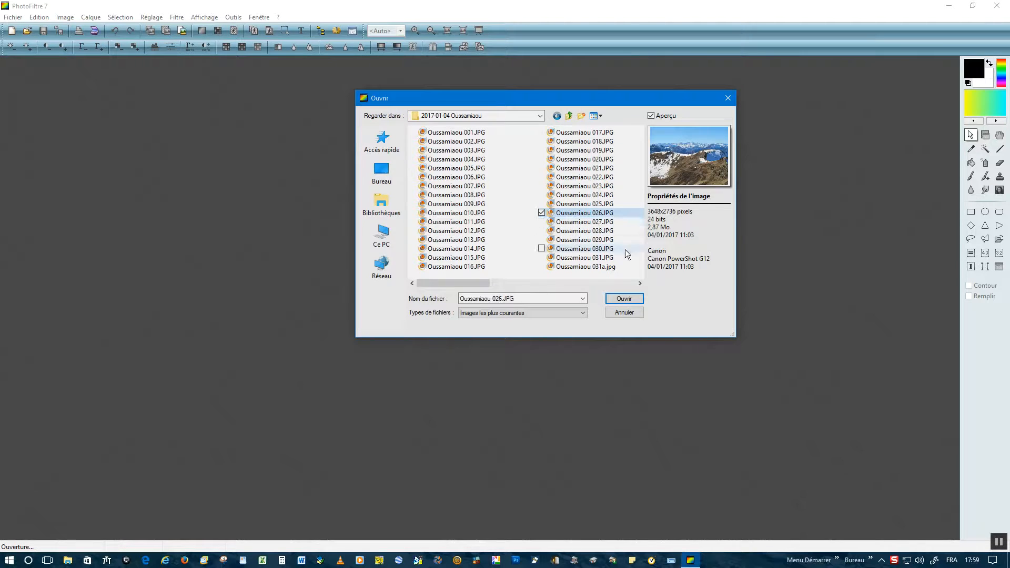
left_click(622, 299)
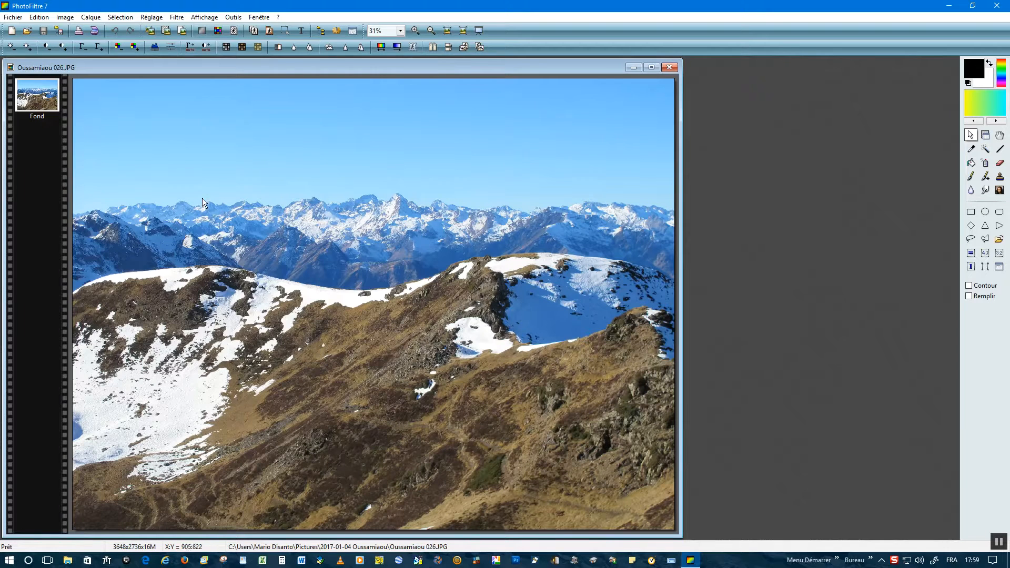
left_click(65, 19)
Step: Set the image width from 3648 to 2000 with proportions kept, giving 2000×1500
left_click(71, 56)
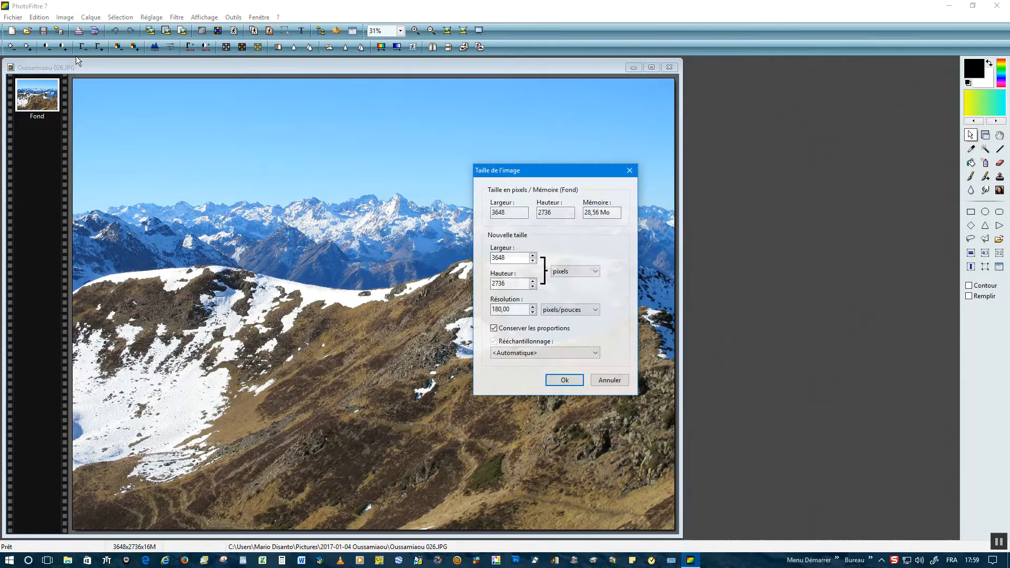
left_click(508, 259)
double_click(508, 258)
type("2000")
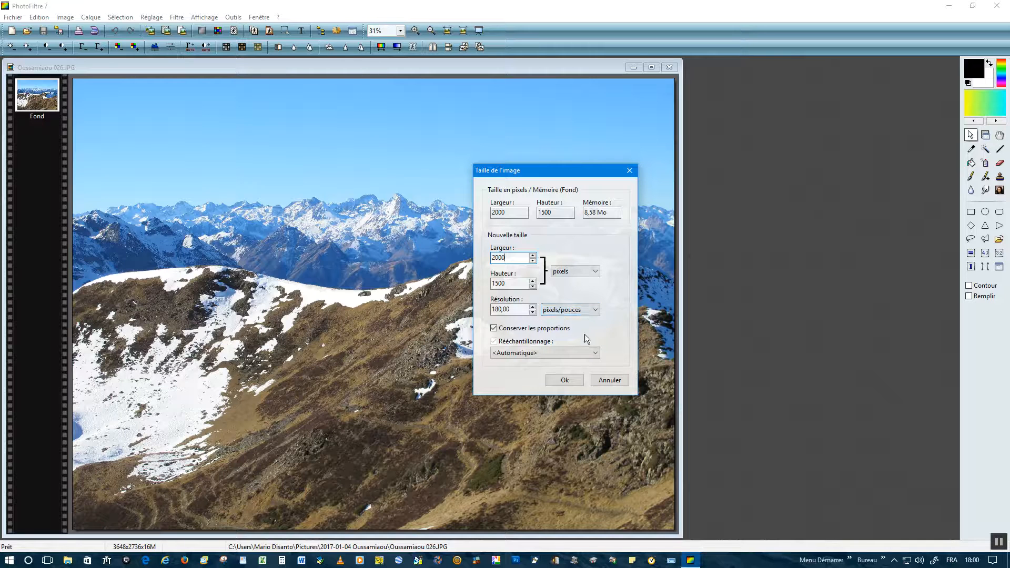
left_click(568, 384)
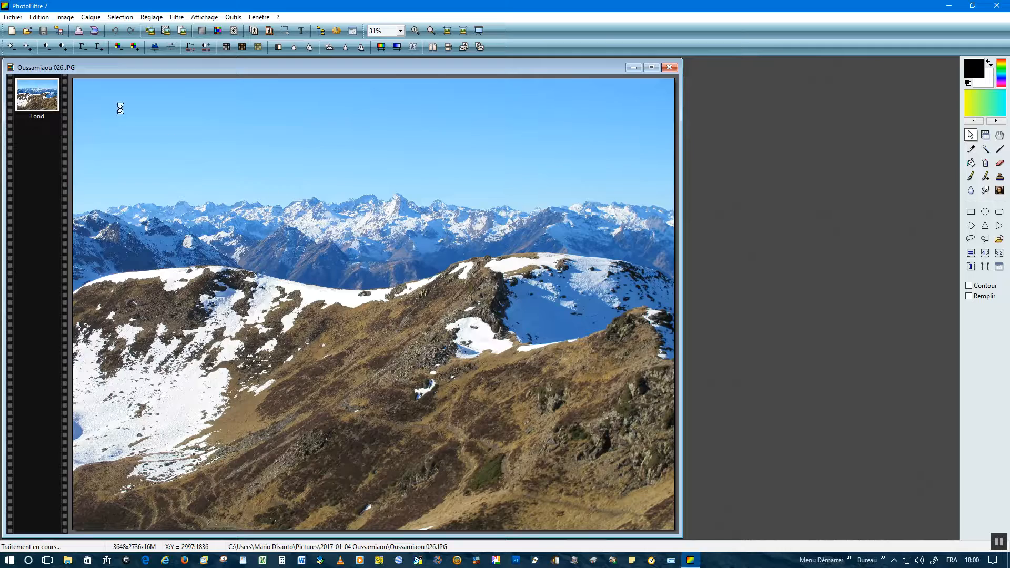
Step: Save the photo as JPEG 'Bonne Année 2017.JPG' at quality 90, then close its window
left_click(13, 17)
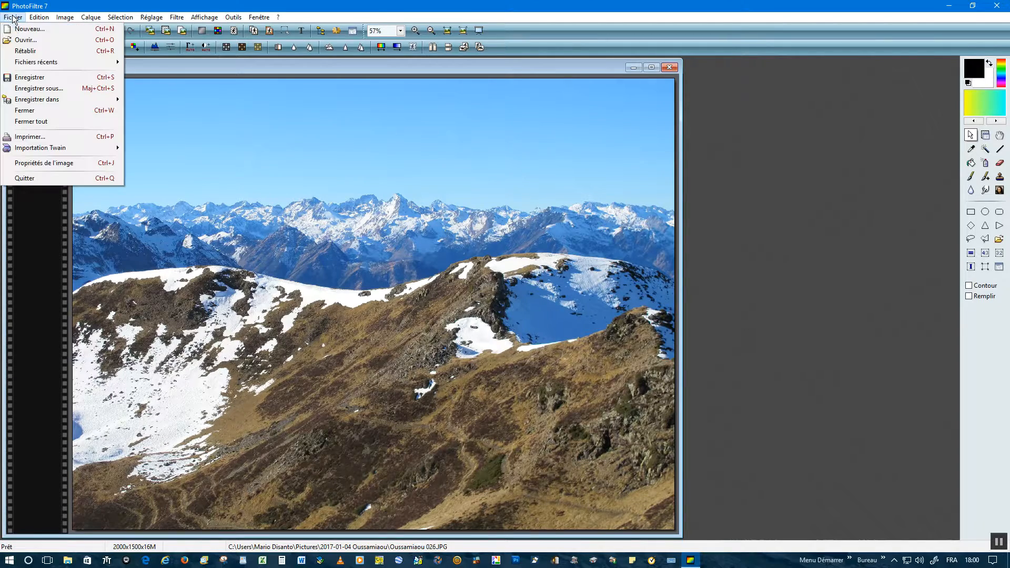
left_click(37, 88)
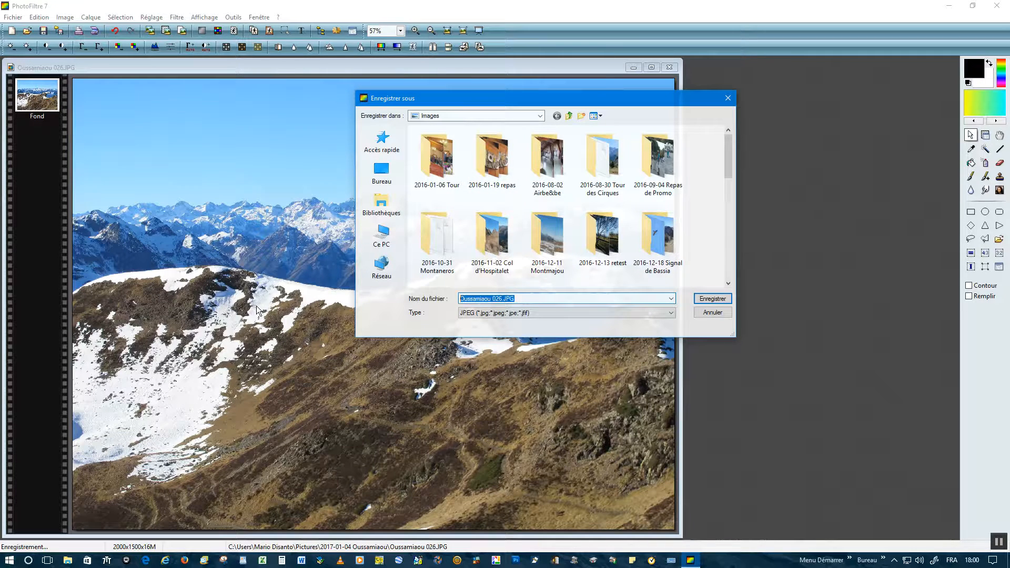
type("Bonne")
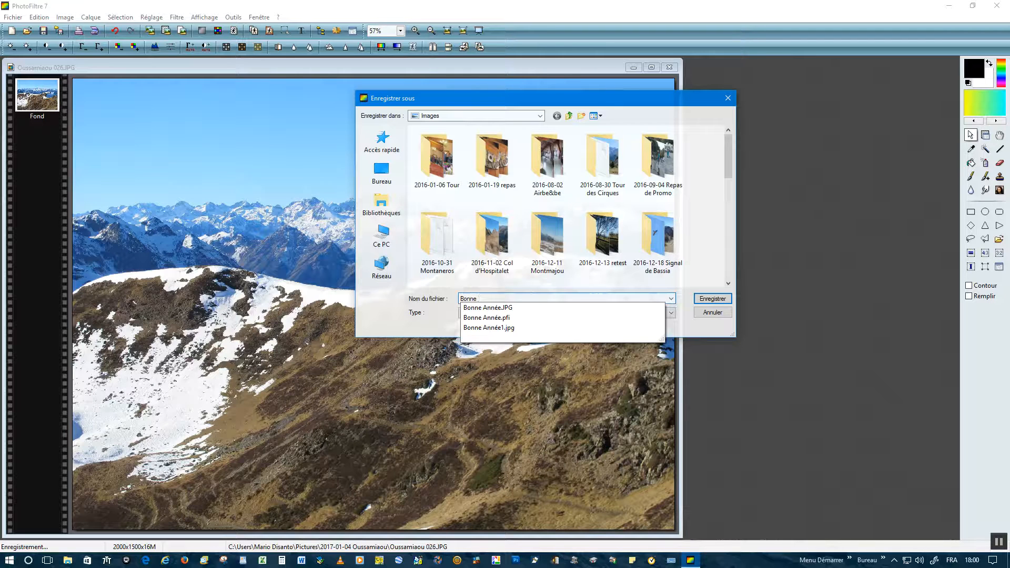
type(" Année 2017")
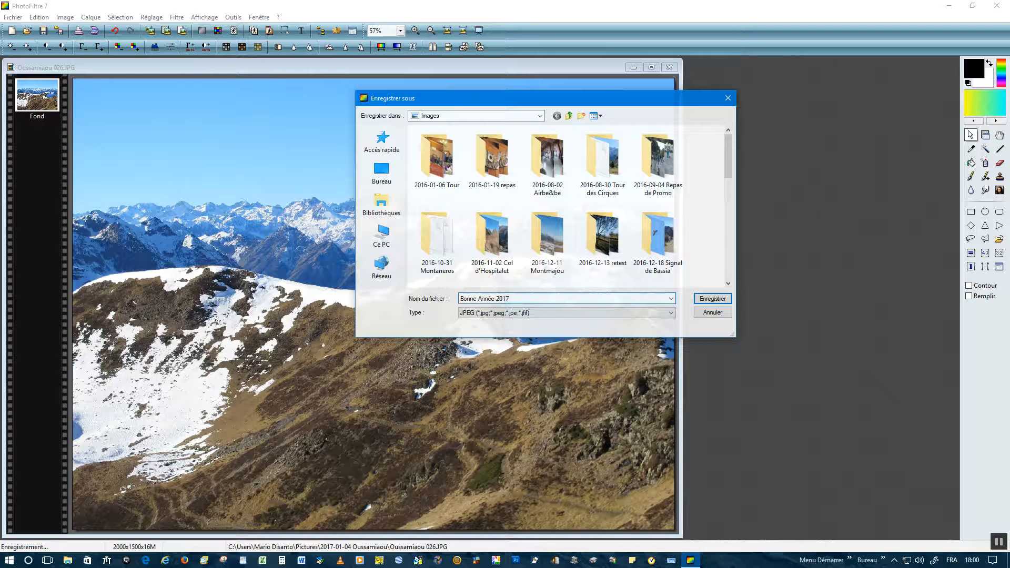
left_click(710, 299)
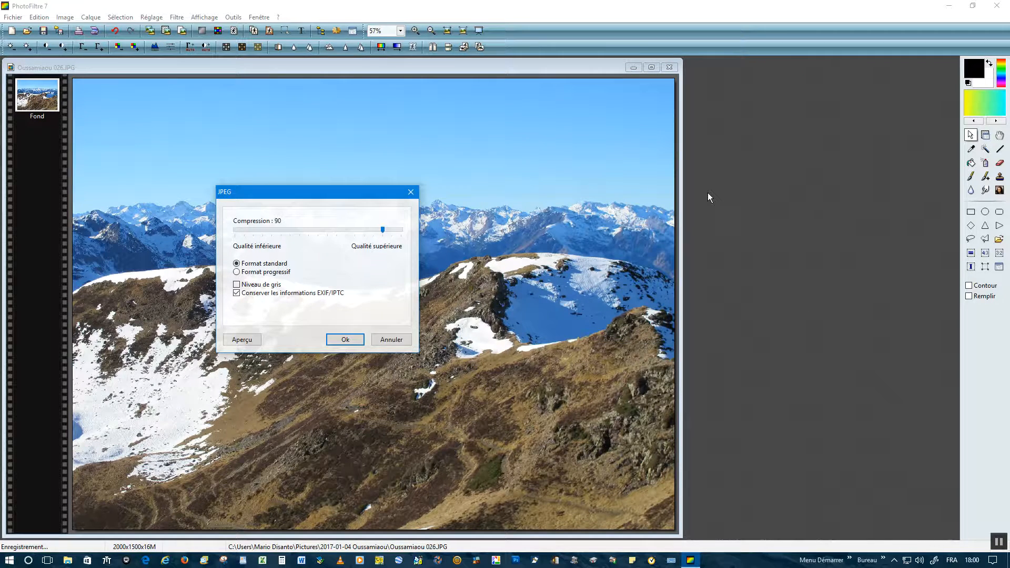
left_click(346, 340)
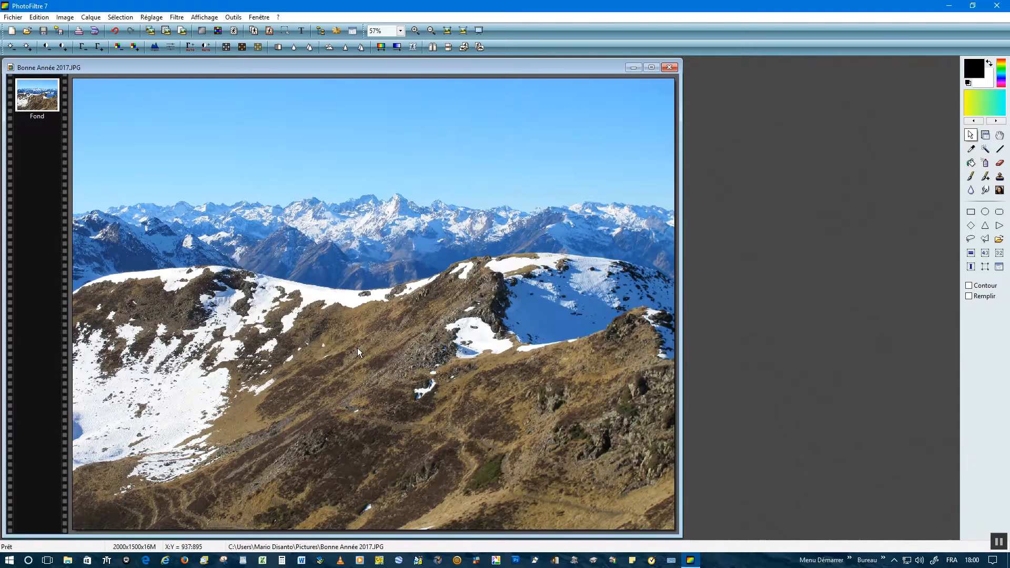
left_click(670, 67)
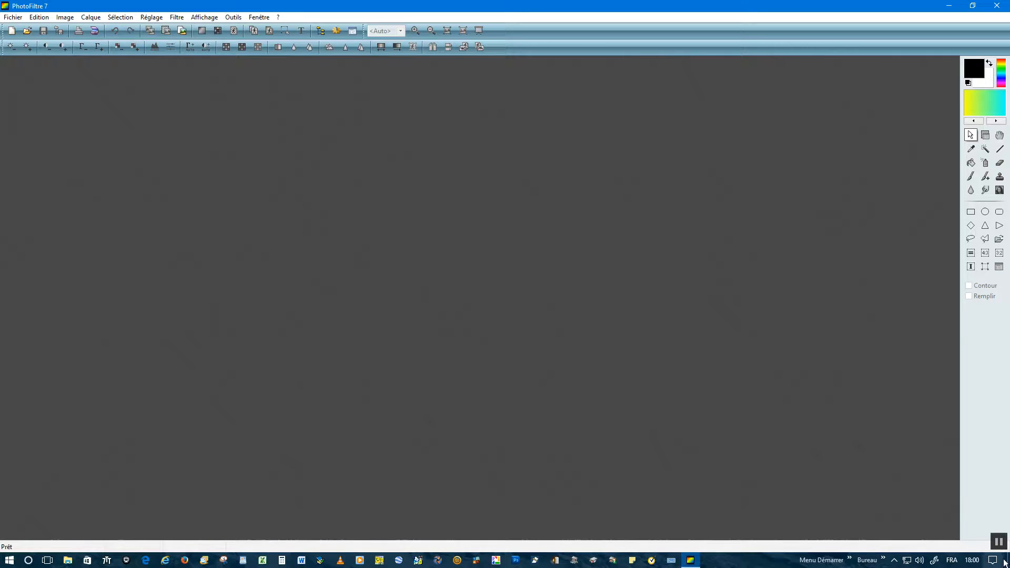
Step: Reopen 'Bonne Année 2017.JPG' from the parent Images folder
left_click(13, 16)
left_click(22, 40)
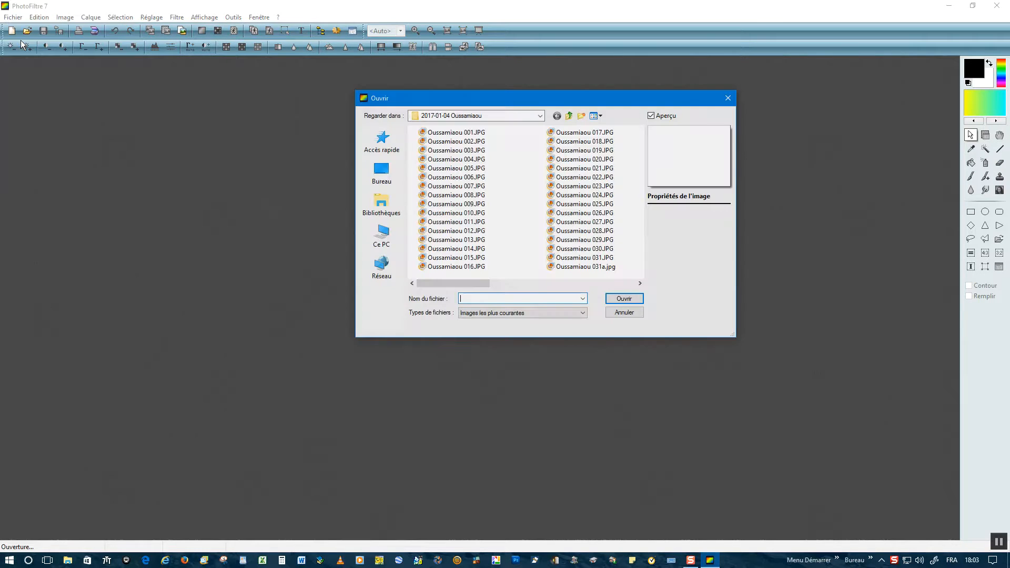
left_click(574, 116)
left_click_drag(641, 198, 640, 265)
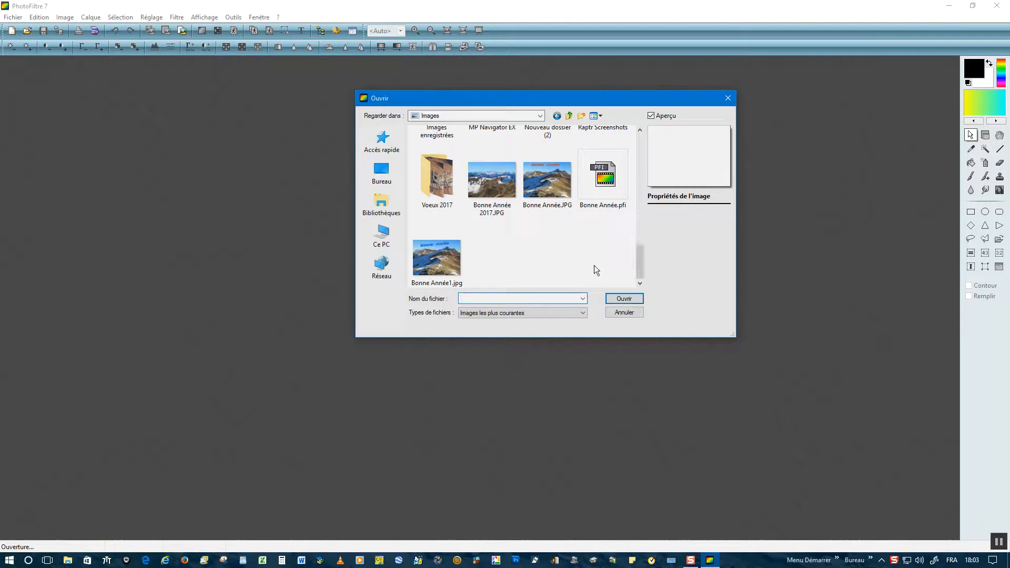
left_click(491, 190)
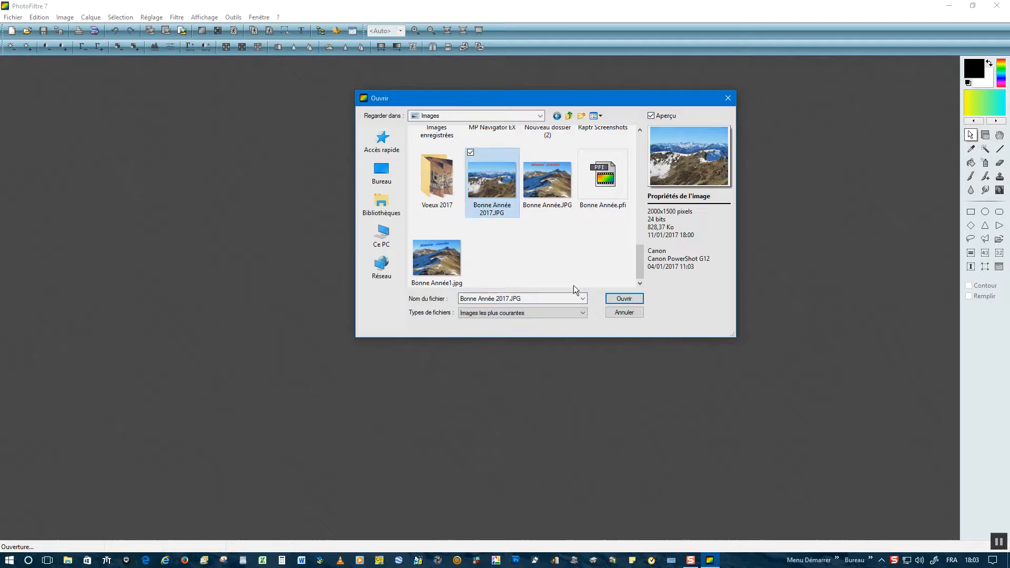
left_click(622, 299)
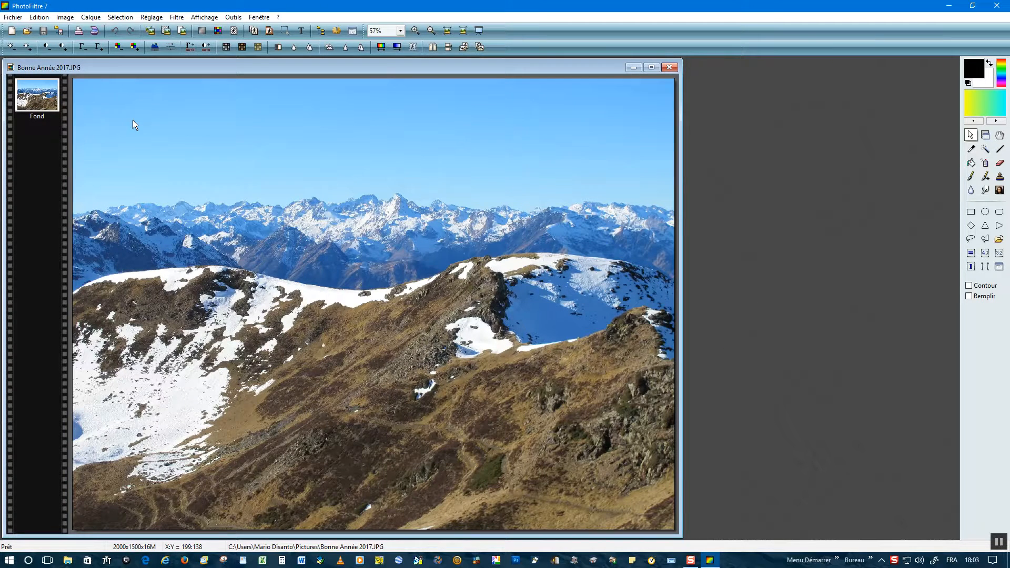
Step: Create a new 2000×1700 image with cyan chosen as the background colour
left_click(17, 19)
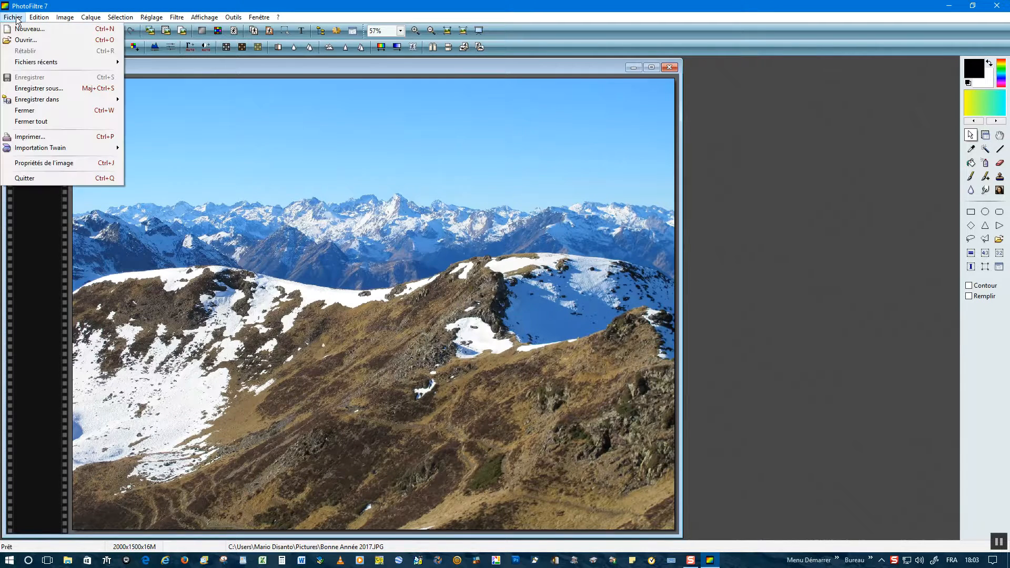
left_click(25, 31)
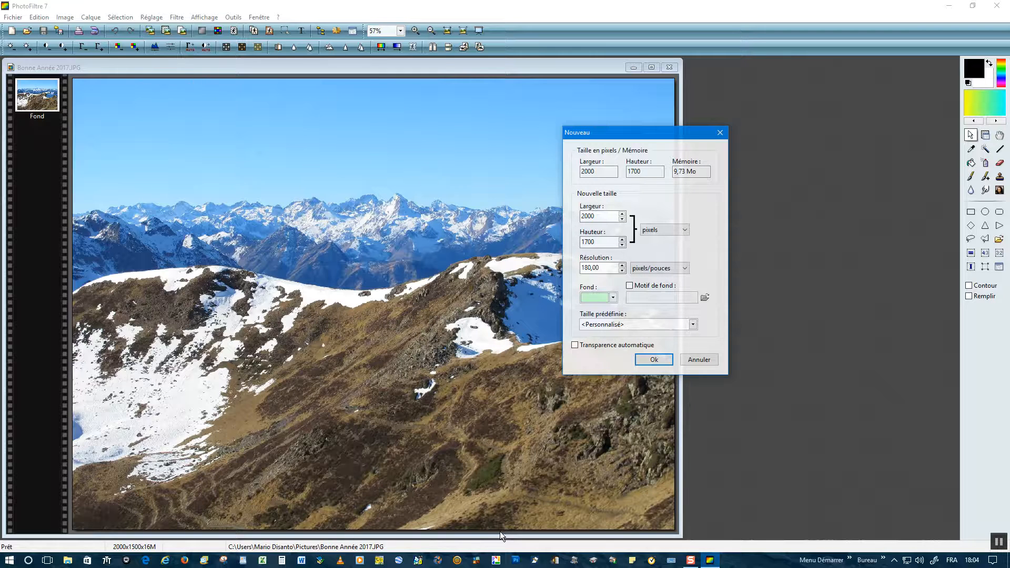
left_click(614, 299)
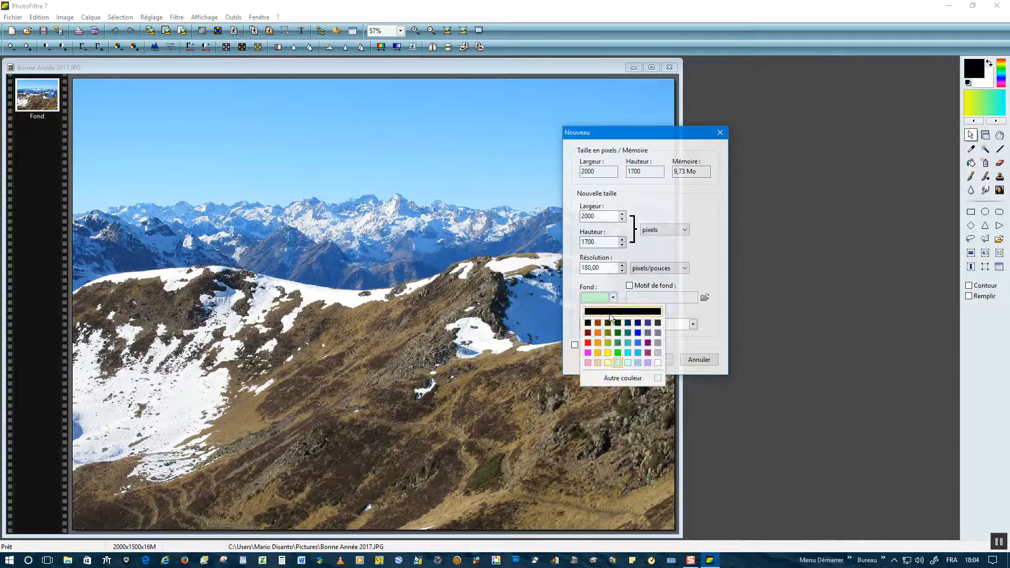
left_click(629, 353)
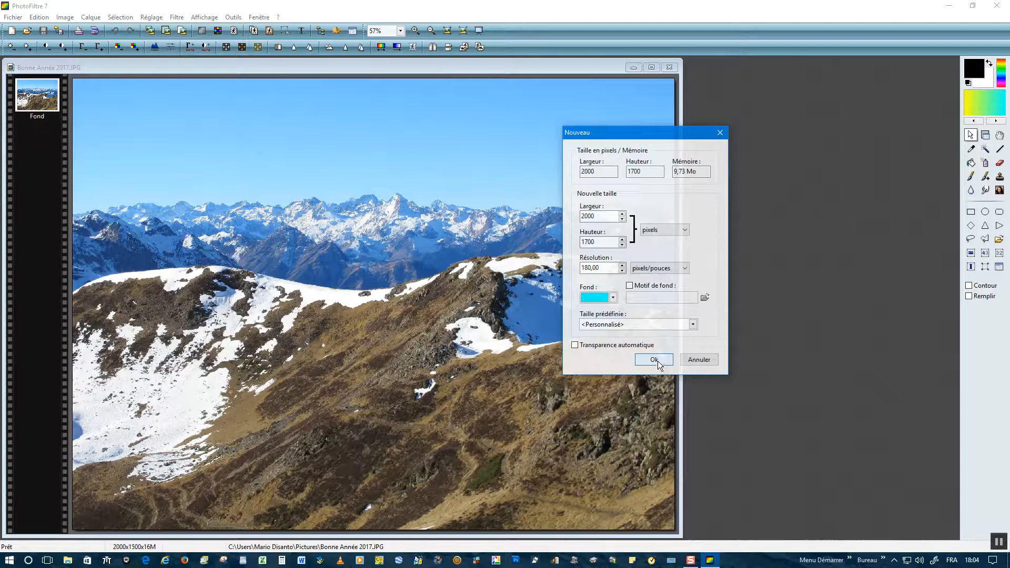
left_click(652, 360)
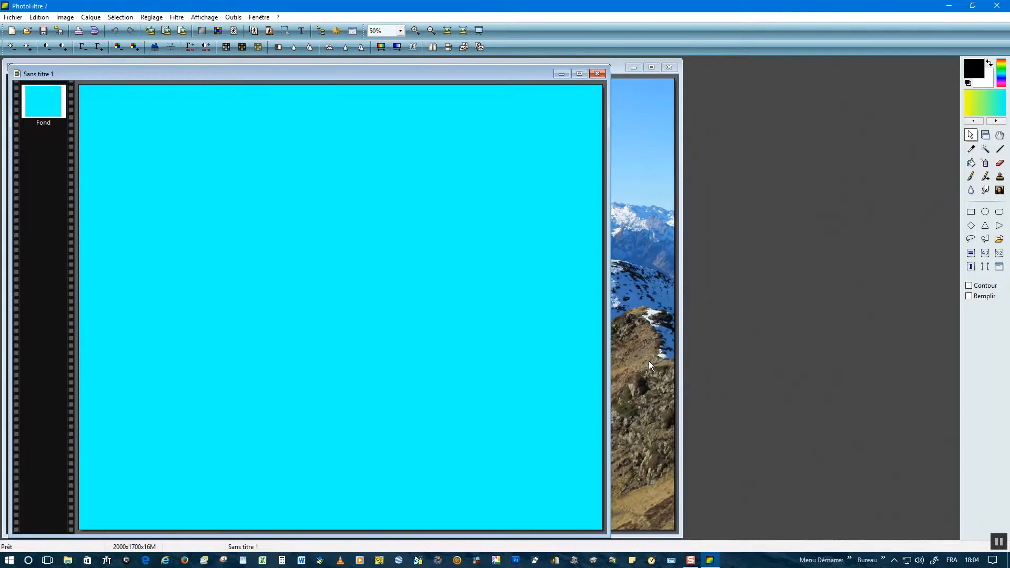
Step: Select the entire mountain photo and copy it
left_click_drag(181, 74, 518, 88)
left_click(249, 225)
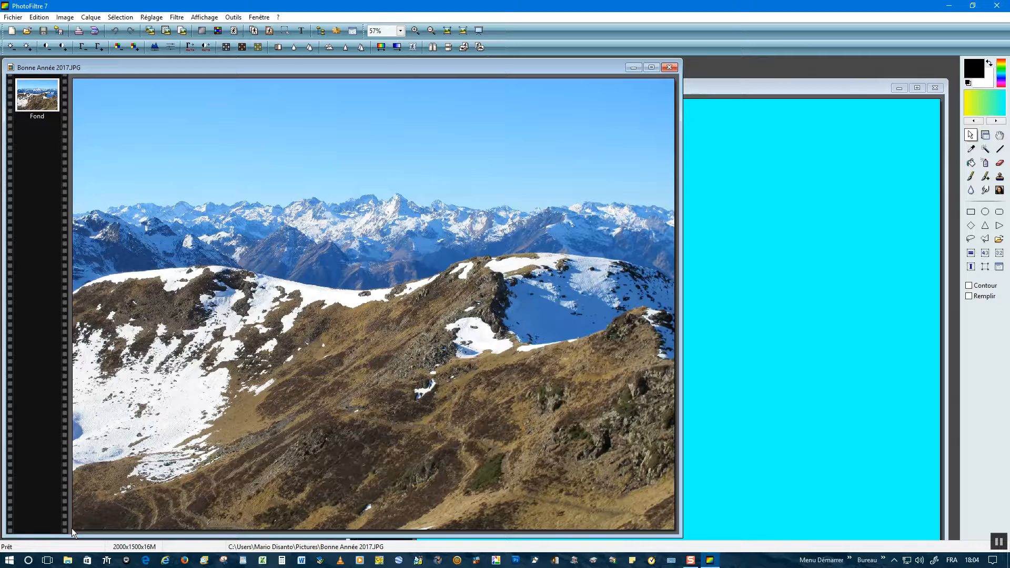
left_click_drag(71, 529, 674, 75)
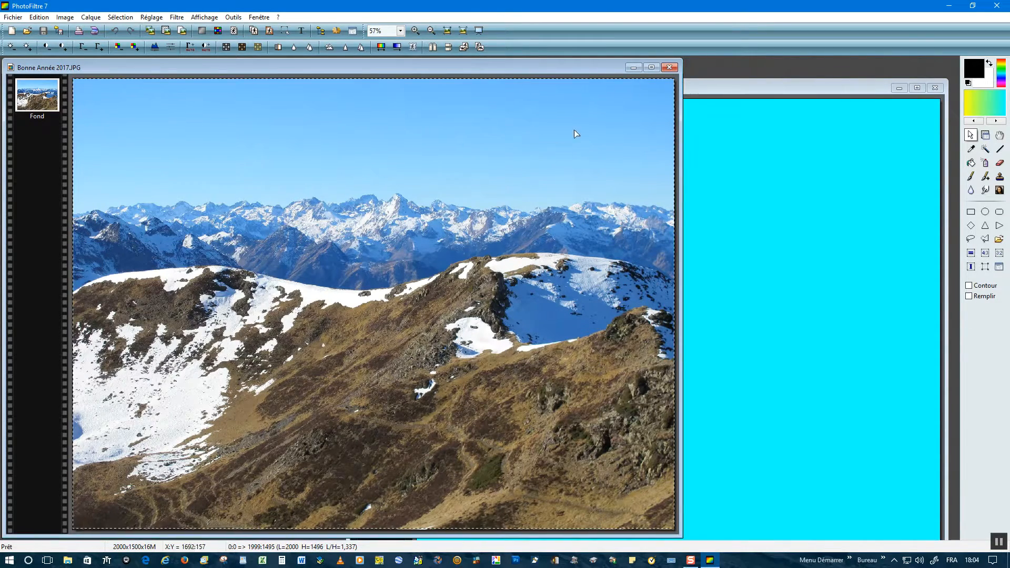
right_click(230, 174)
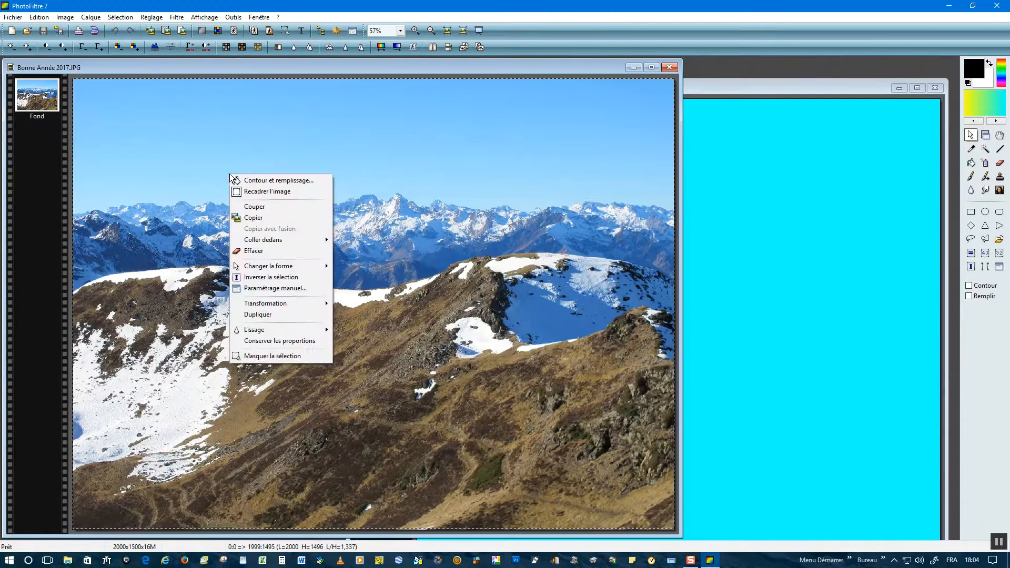
left_click(253, 218)
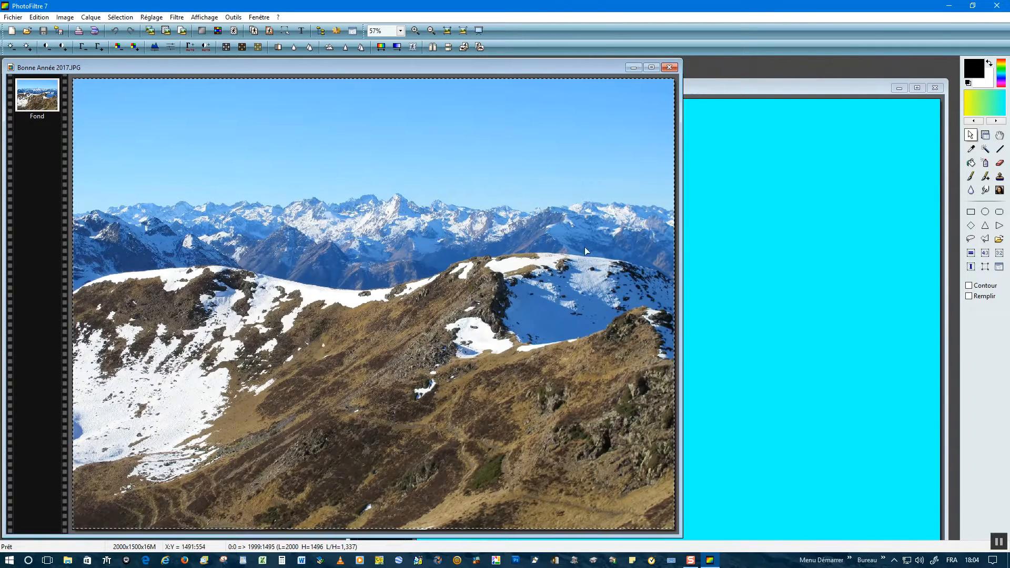
Step: Paste the photo as a new layer on the cyan canvas, flush with its top edge
left_click(753, 250)
left_click_drag(650, 91, 395, 106)
right_click(277, 255)
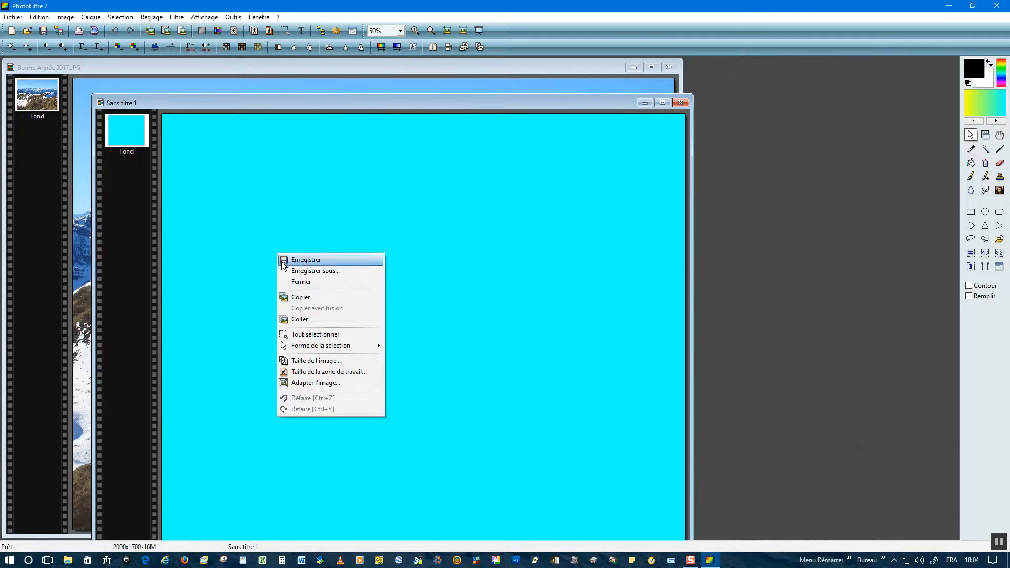
left_click(300, 319)
left_click_drag(304, 195, 302, 165)
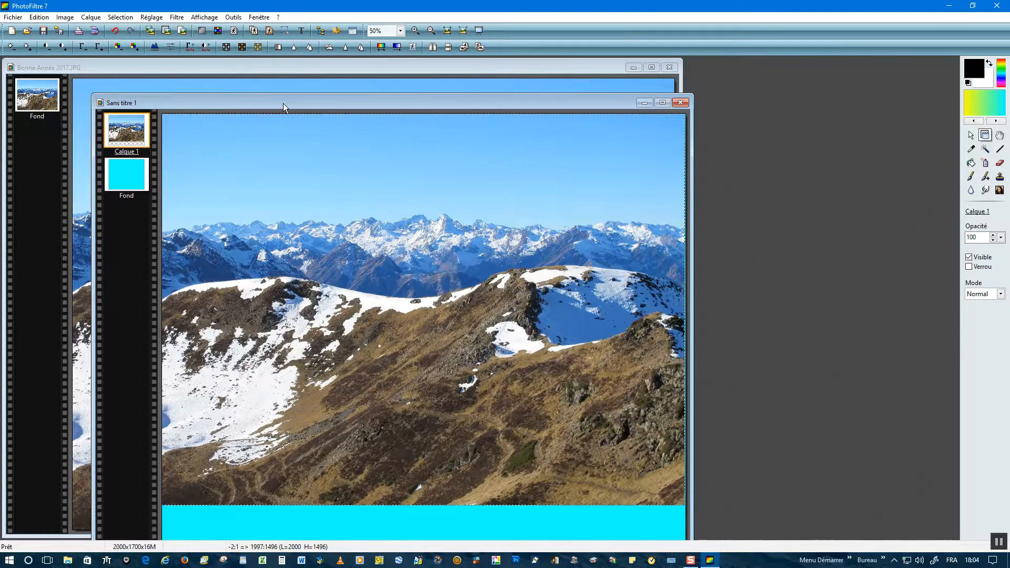
left_click_drag(284, 103, 305, 77)
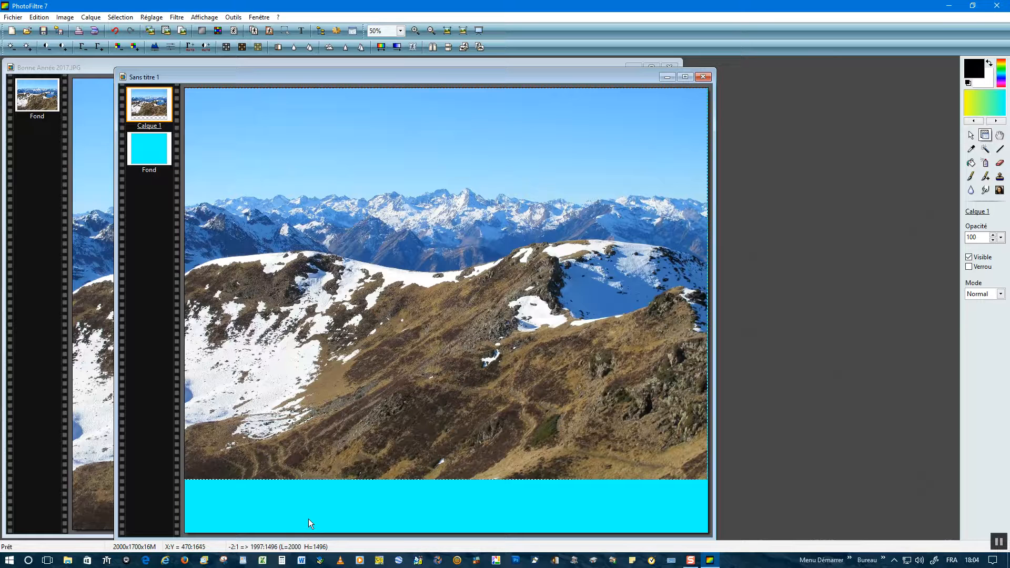
Step: Place the text 'Bonne Année 2017' on the card with the Text tool
left_click(303, 31)
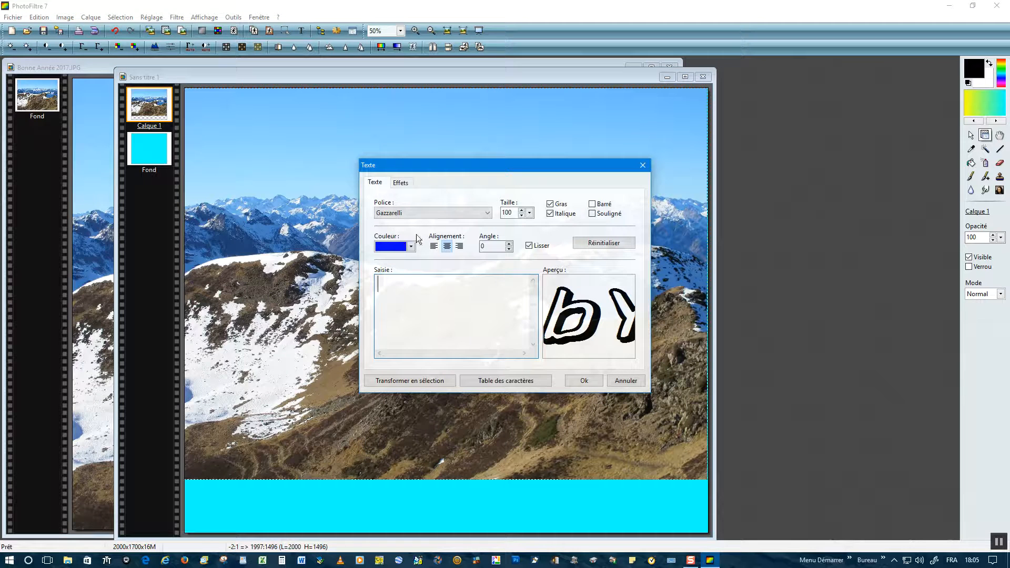
left_click(501, 294)
type("Bonne Année 2017")
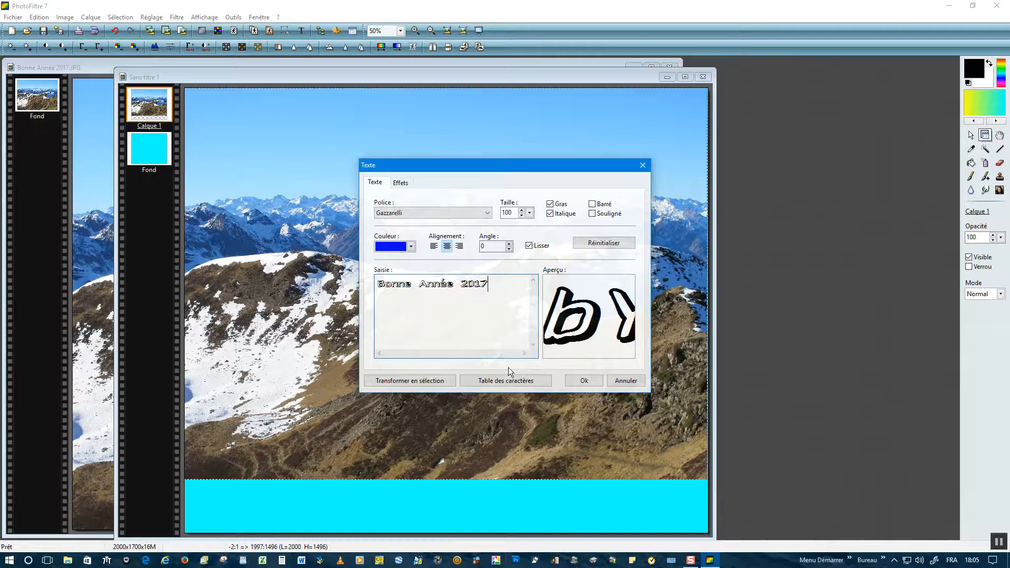
left_click(584, 381)
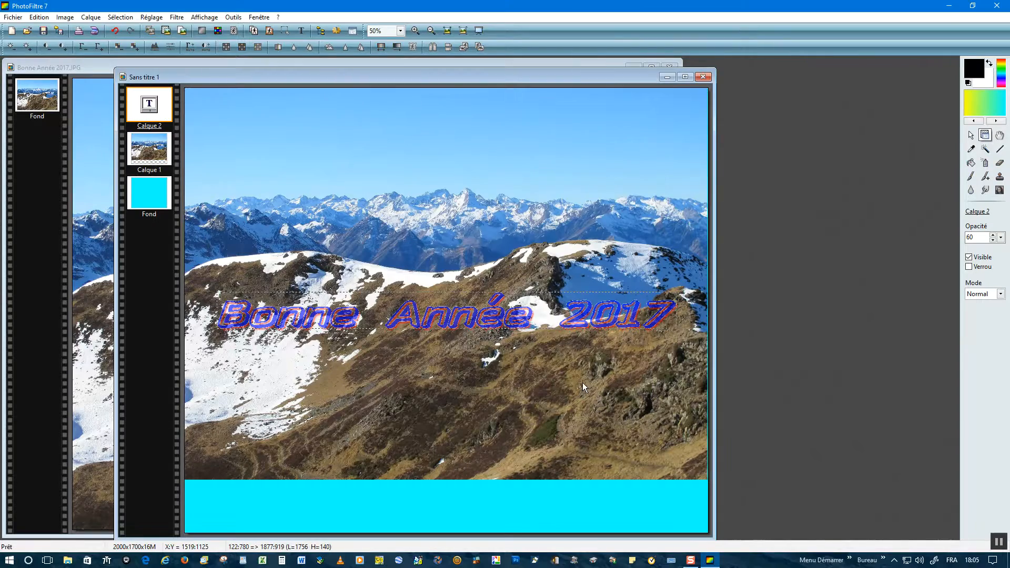
left_click_drag(222, 322, 222, 321)
Step: Drag the 'Bonne Année 2017' text layer down into the cyan strip at the bottom
left_click(223, 319)
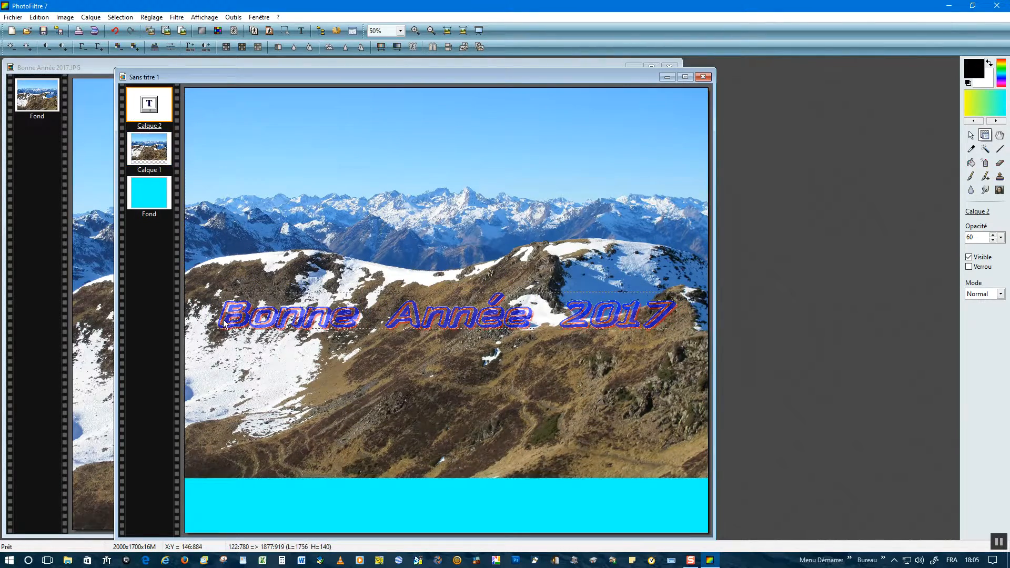
left_click_drag(223, 329, 207, 521)
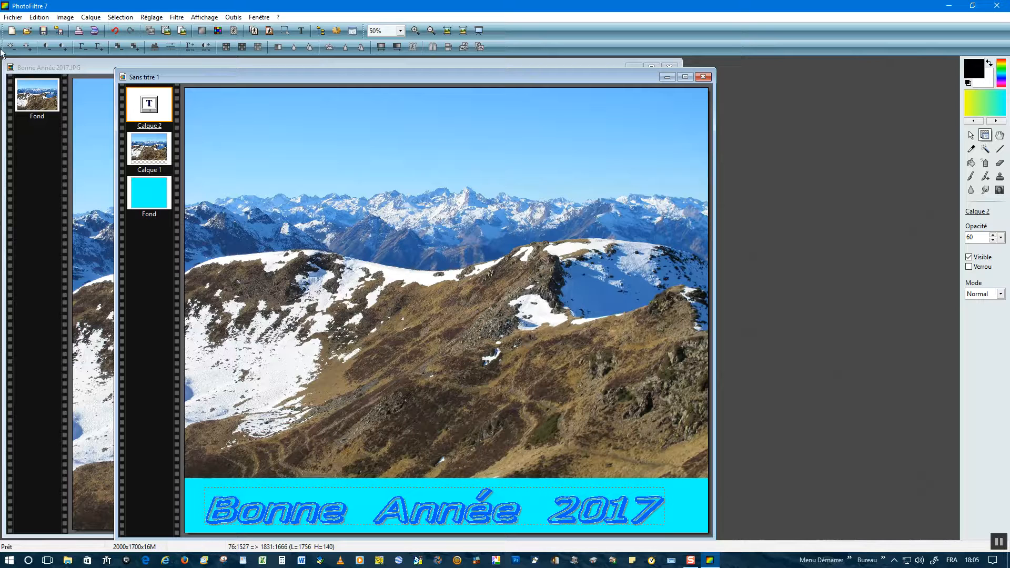
left_click(15, 18)
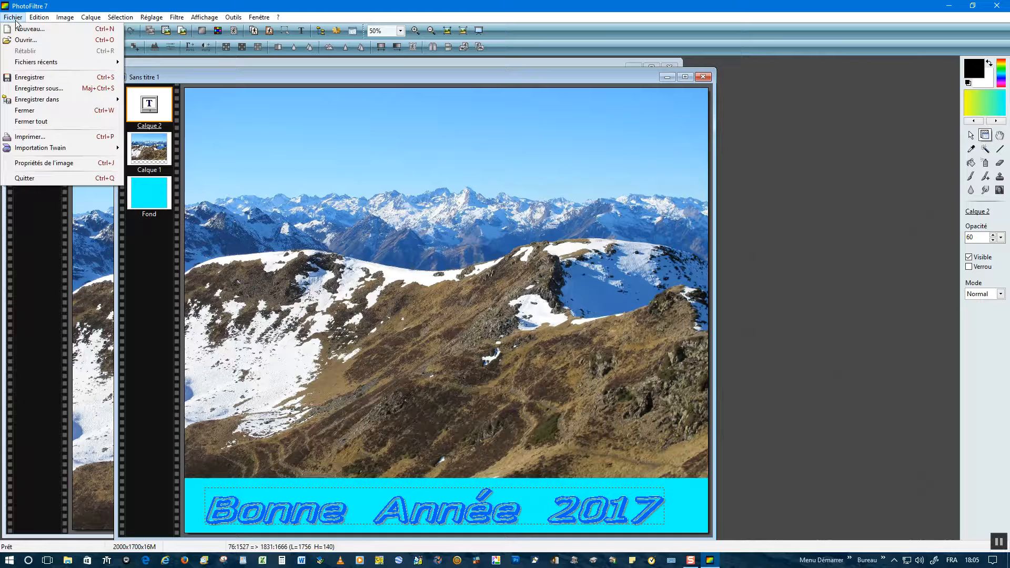
Step: Save the layered card as 'Bonne Année 2017.pfi' in Images and confirm
left_click(33, 89)
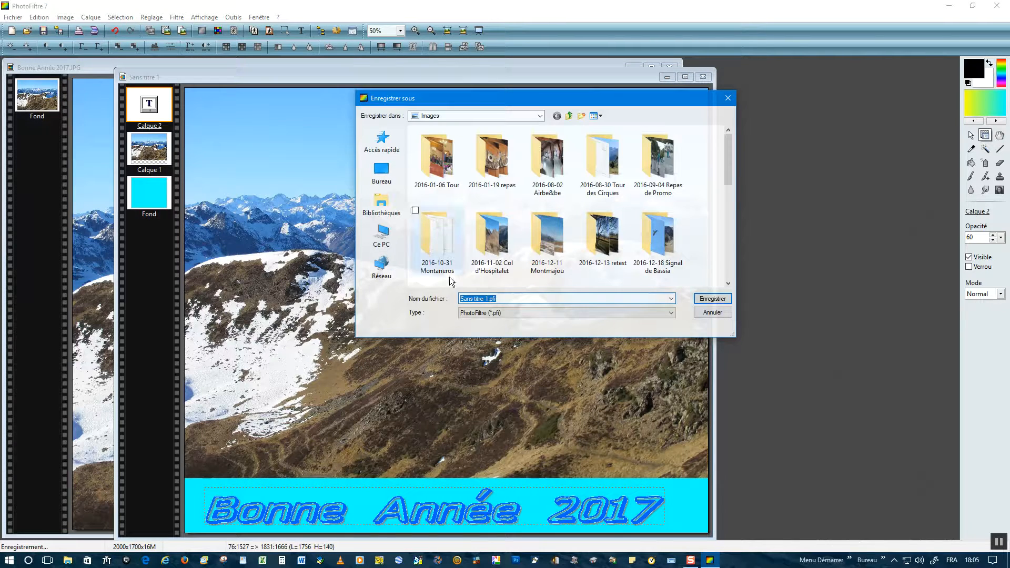
left_click_drag(486, 298, 449, 303)
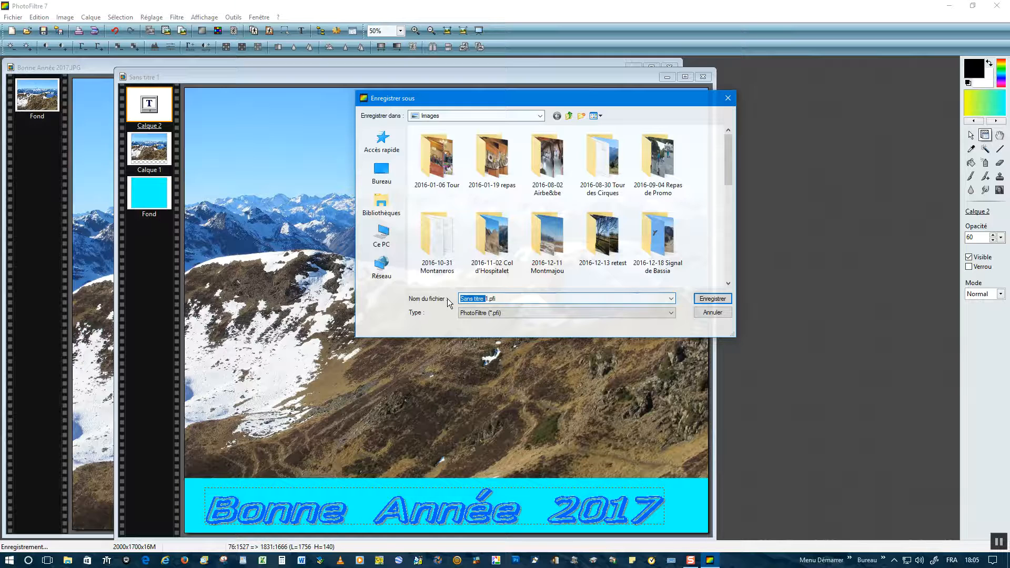
type("Bonn")
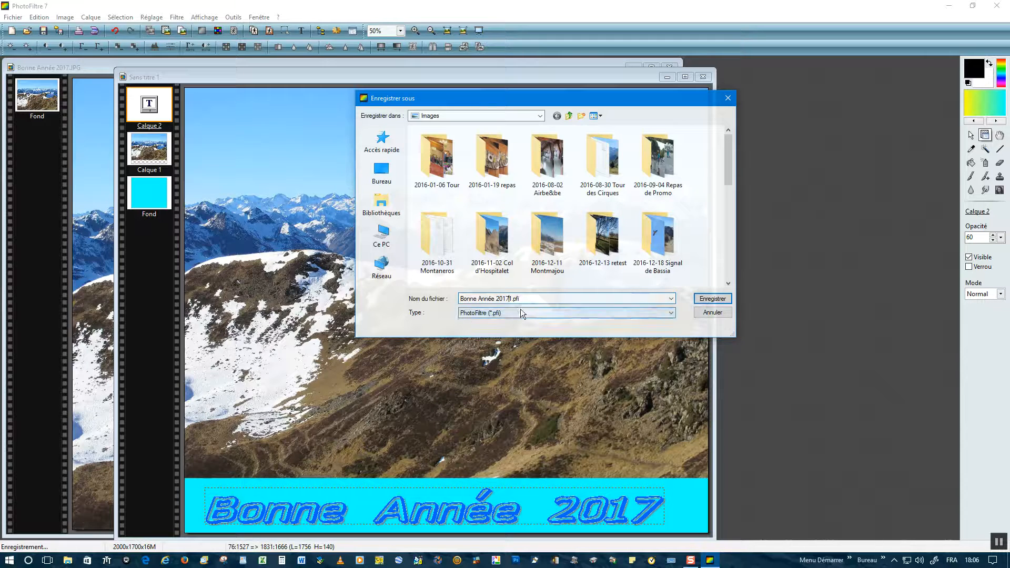
key("Delete")
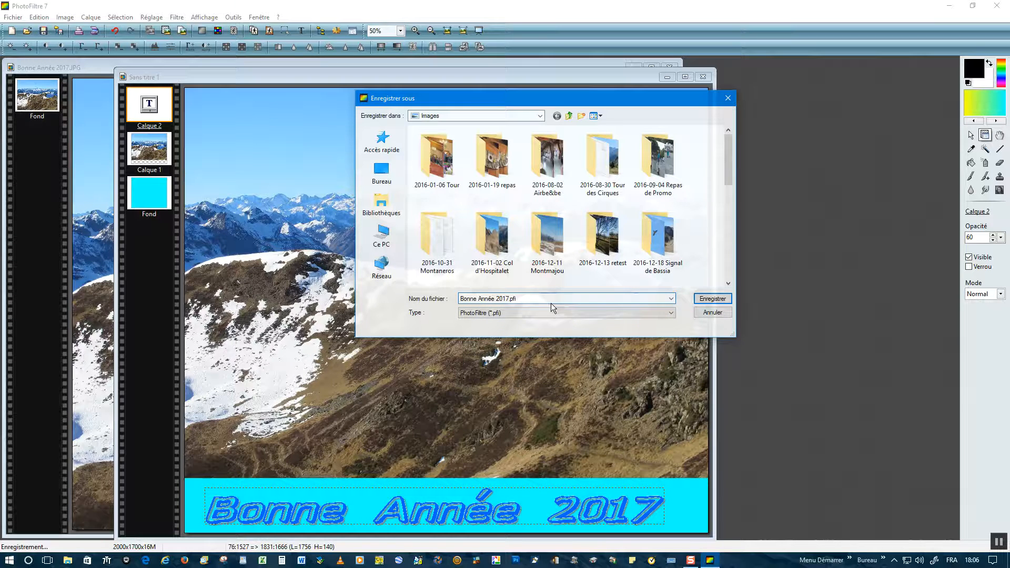
left_click(712, 299)
left_click(349, 251)
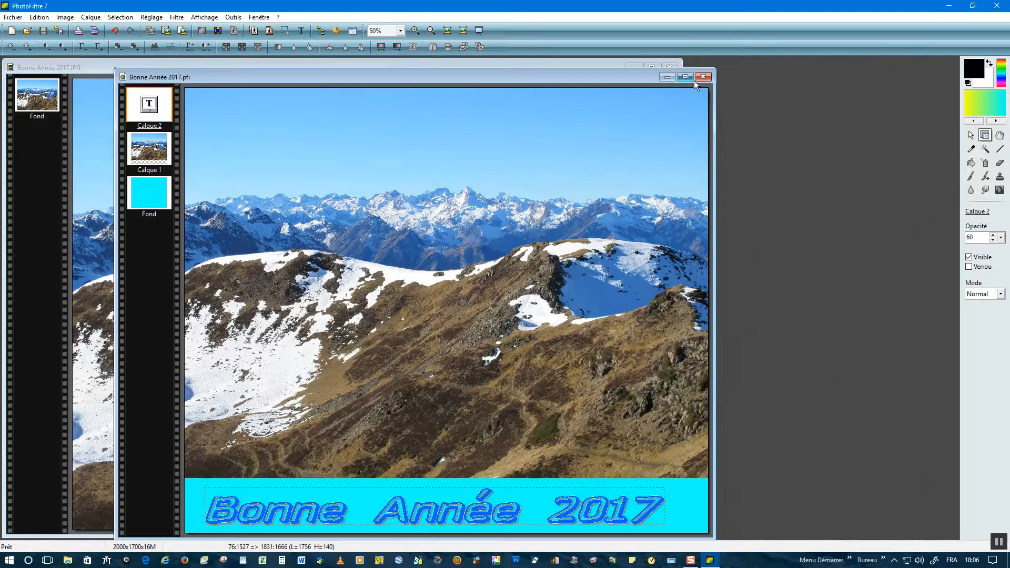
left_click(37, 18)
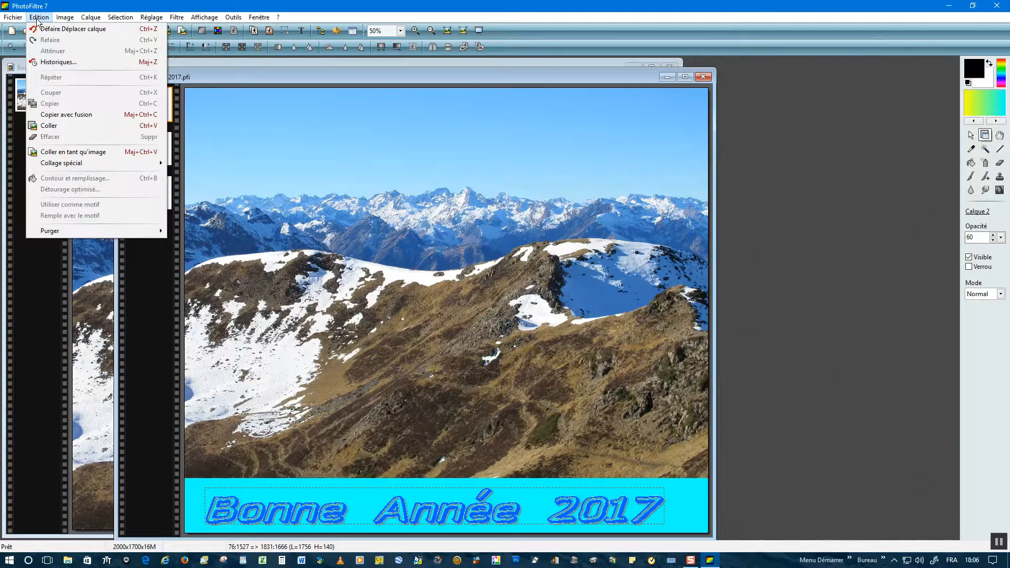
Step: Save the card as JPEG 'Bonne Année 2017.JPG', replacing the existing file and accepting loss of layers
mouse_move(20, 19)
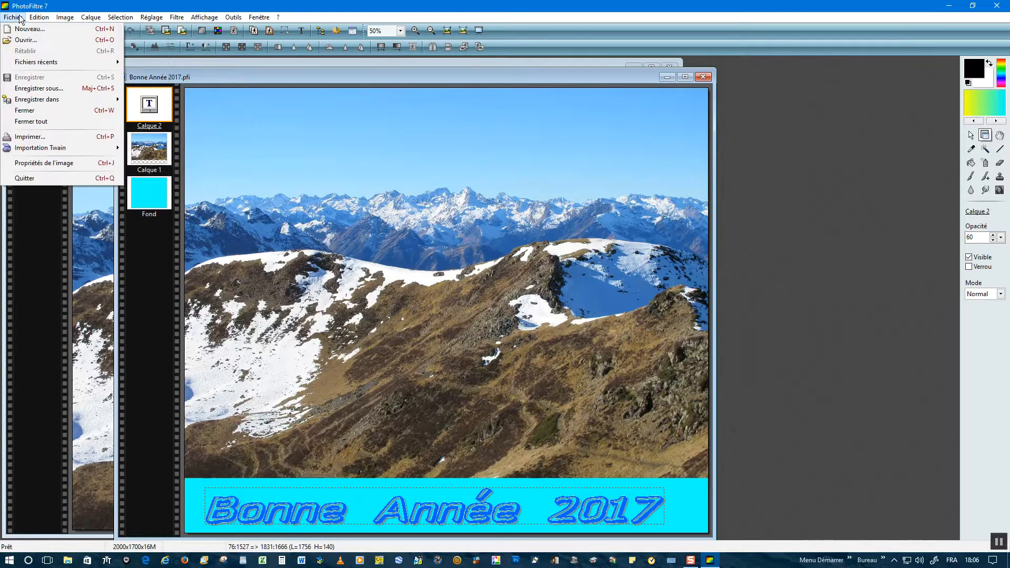
left_click(37, 88)
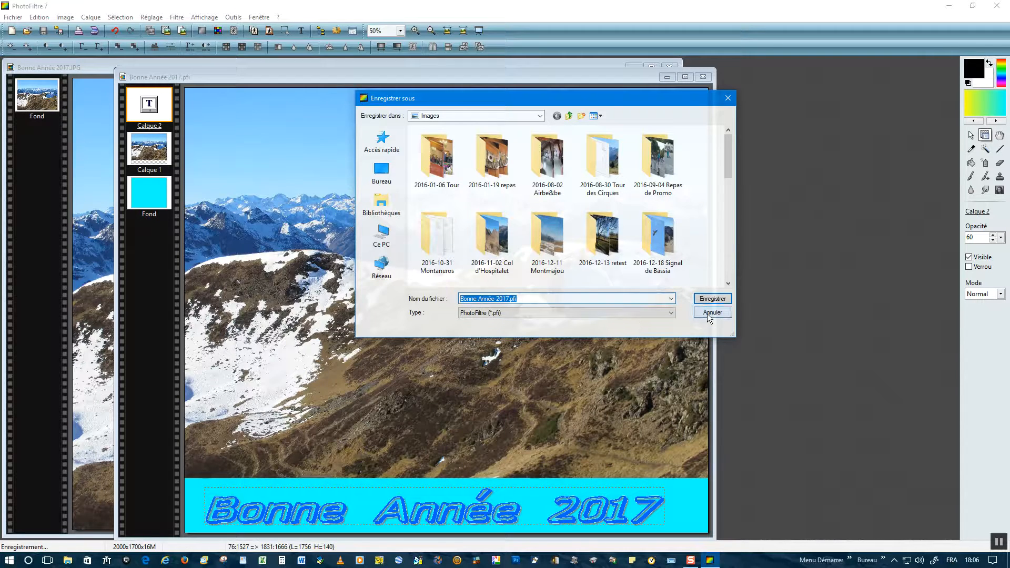
left_click(671, 314)
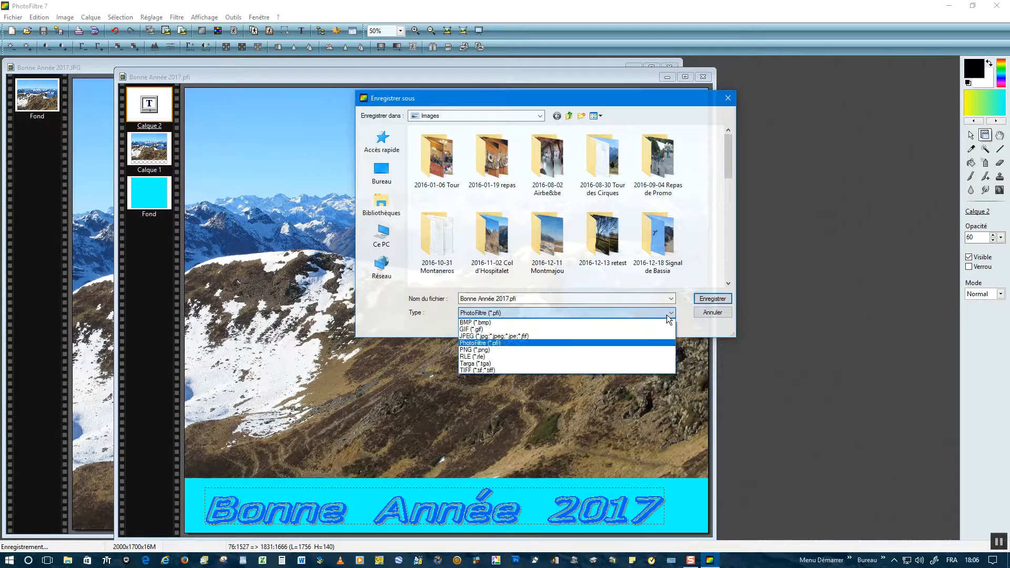
left_click(467, 338)
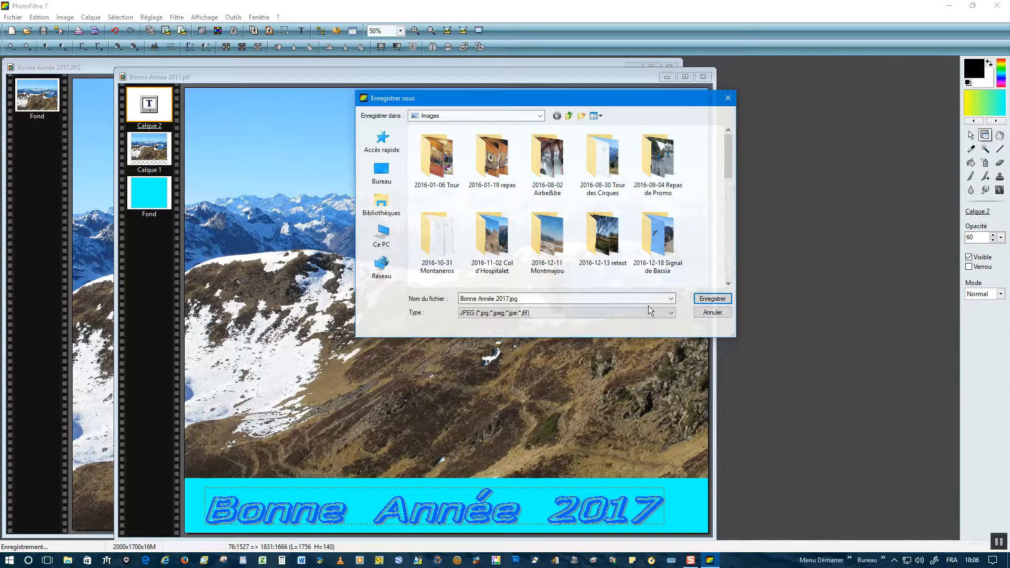
left_click(711, 300)
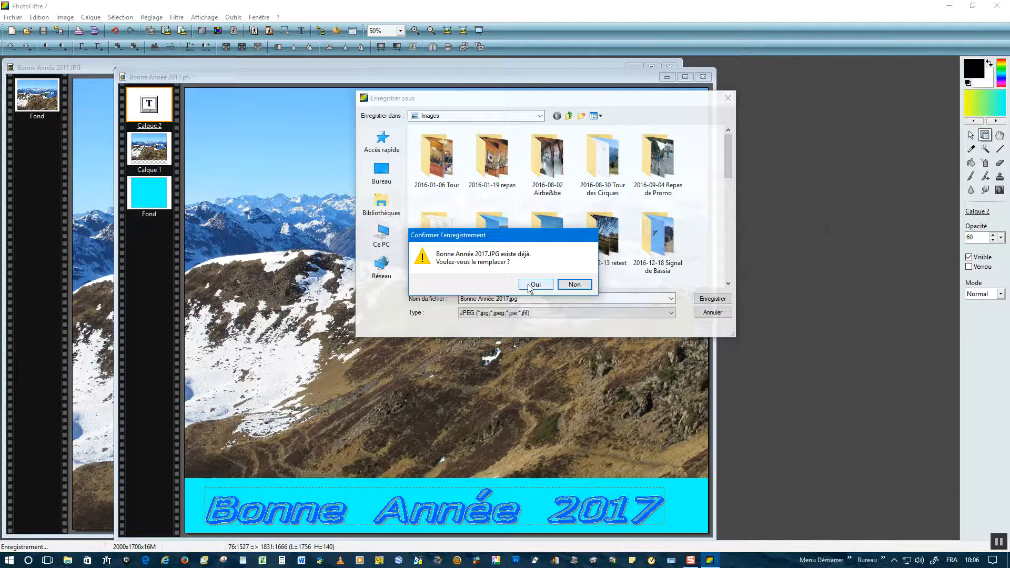
left_click(529, 288)
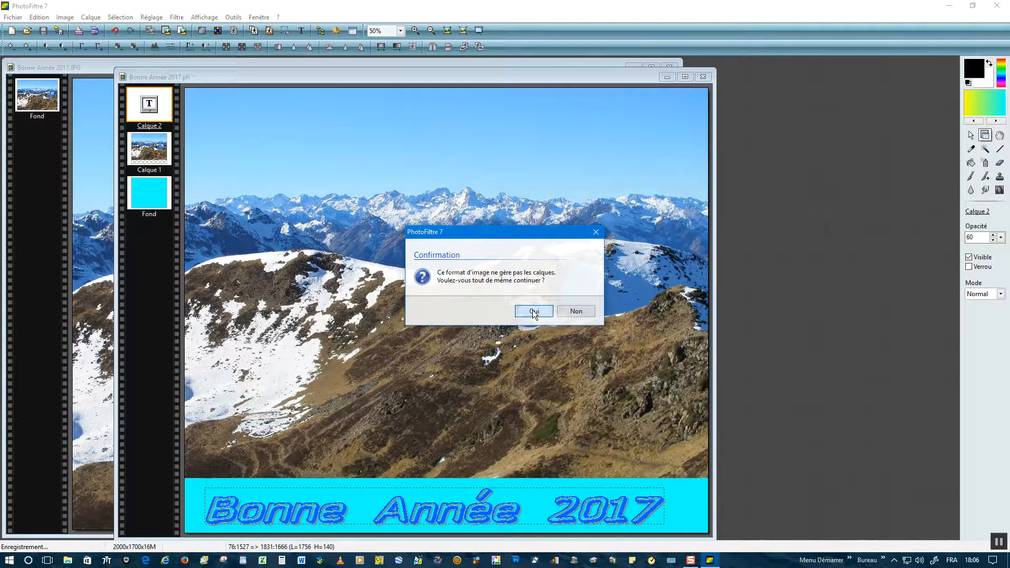
left_click(534, 312)
Step: Accept the JPEG options, close both documents and quit PhotoFiltre
left_click(346, 340)
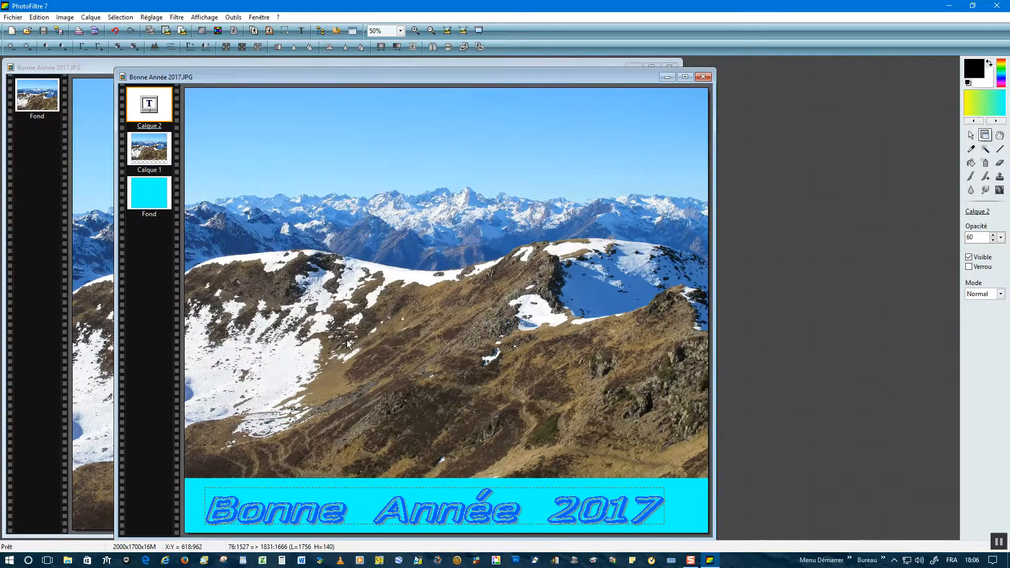
left_click(703, 77)
left_click(669, 67)
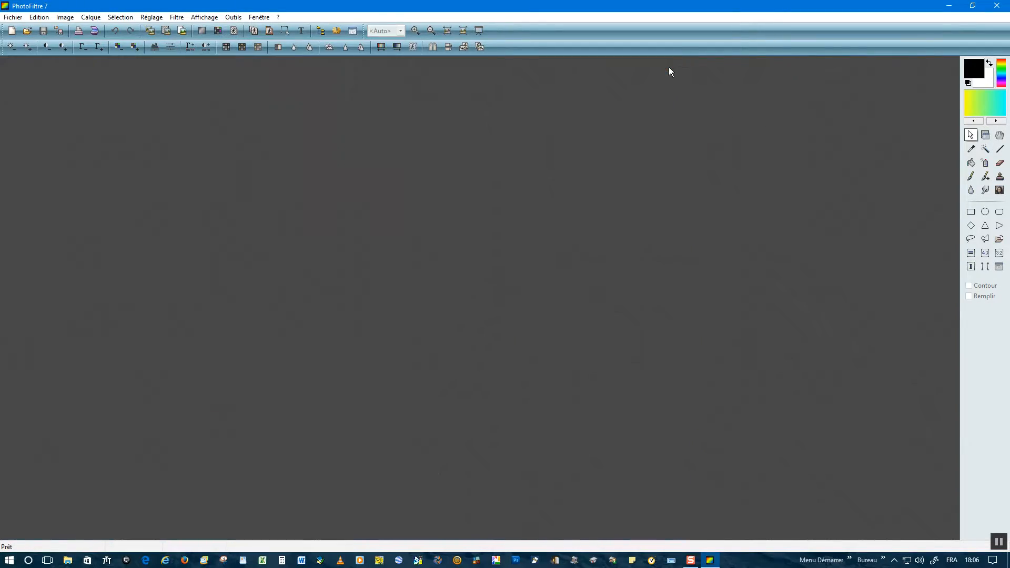
left_click(997, 5)
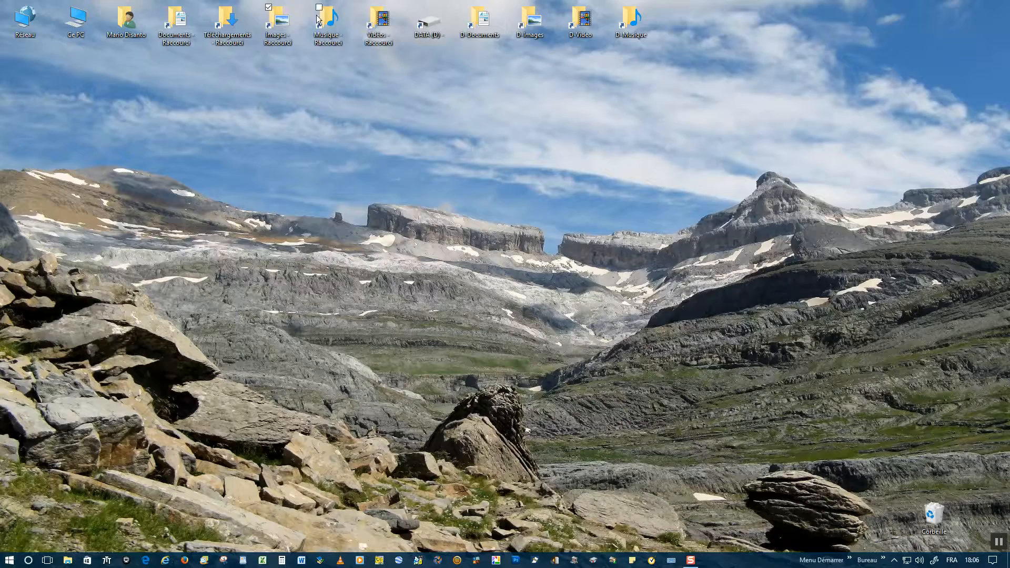
Step: From the Images folder, view Bonne Année 2017.JPG, then reopen the Bonne Année 2017.pfi project
double_click(280, 19)
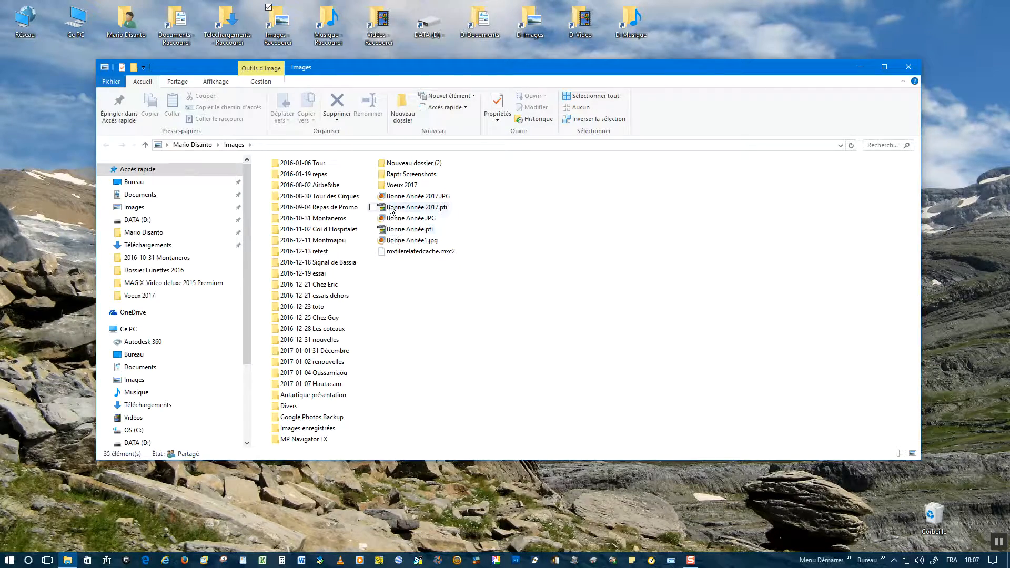
double_click(398, 197)
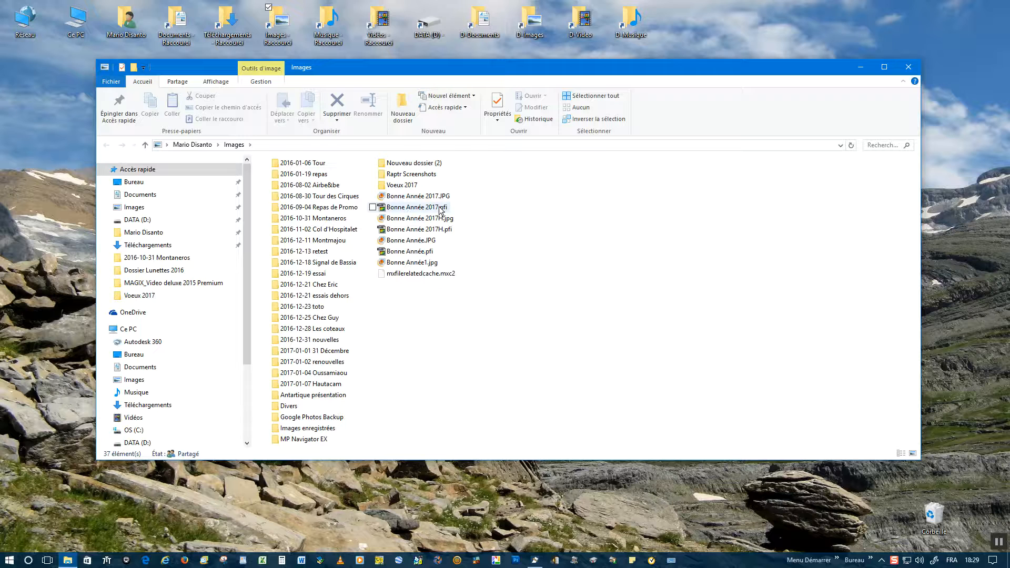
mouse_move(429, 225)
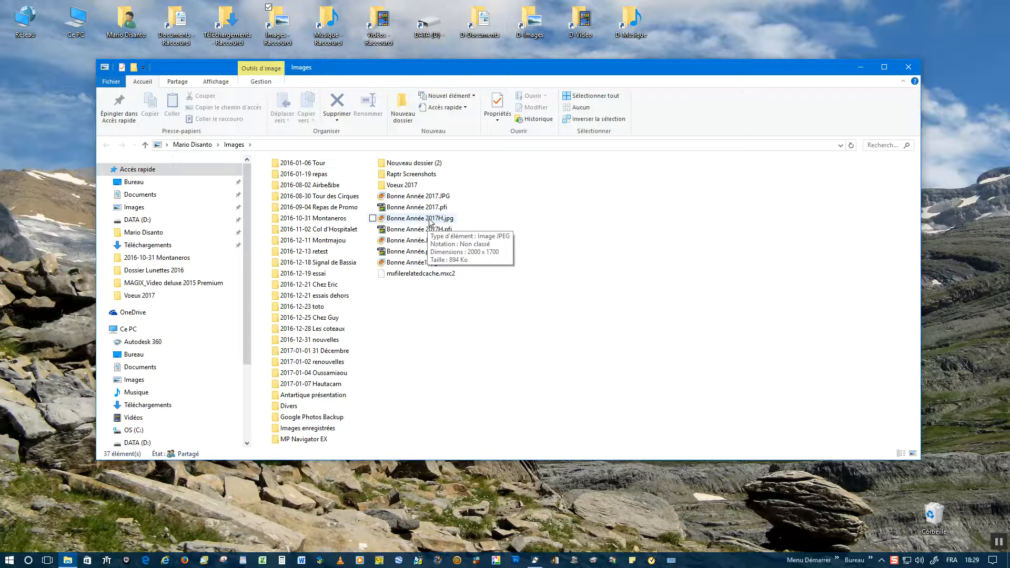
left_click(430, 211)
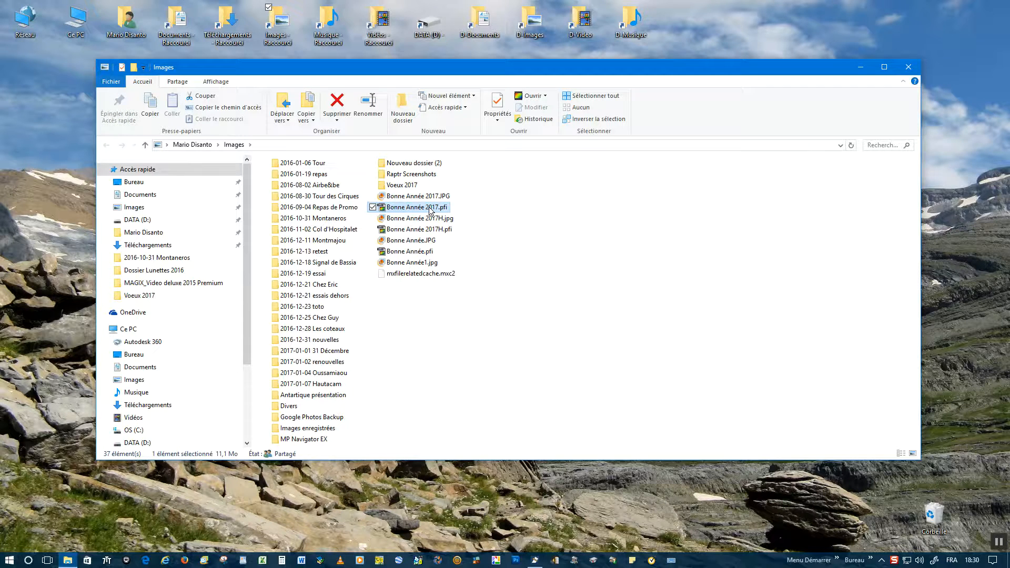
double_click(430, 209)
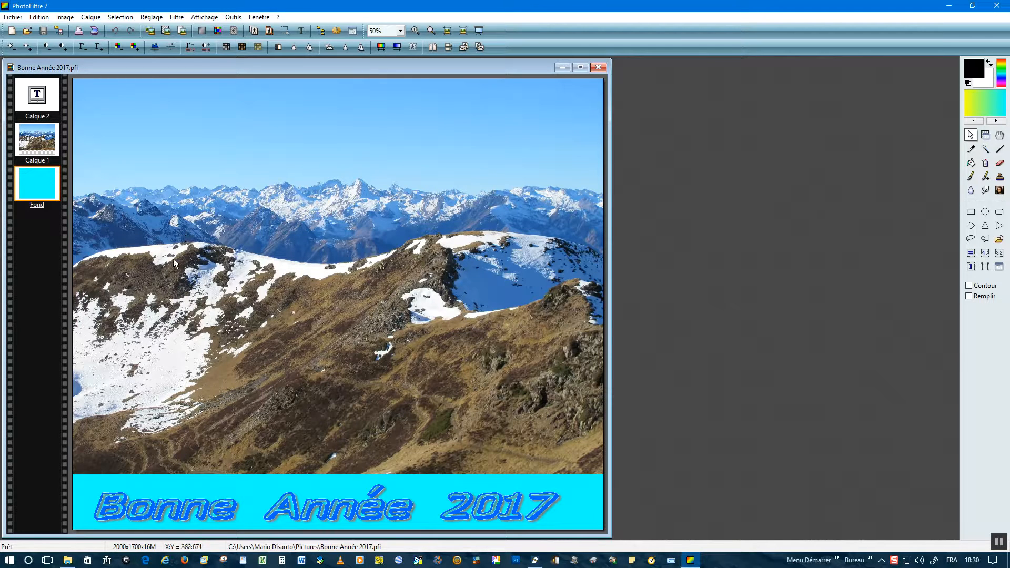
Step: Drag the mountain photo (Calque 1) down and move the 'Bonne Année 2017' text (Calque 2) into the cyan top band
left_click(37, 145)
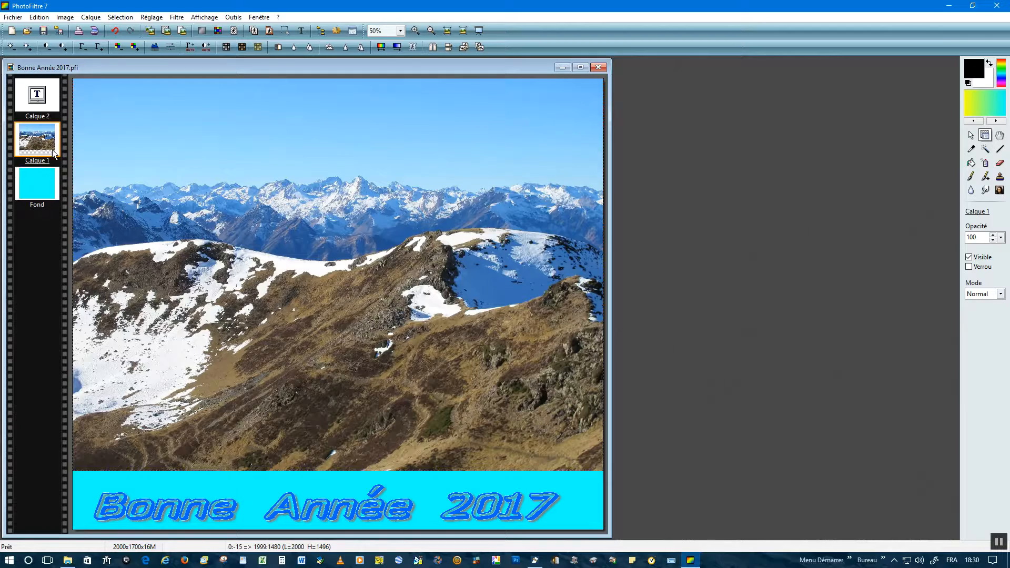
left_click_drag(114, 426, 114, 483)
left_click(34, 99)
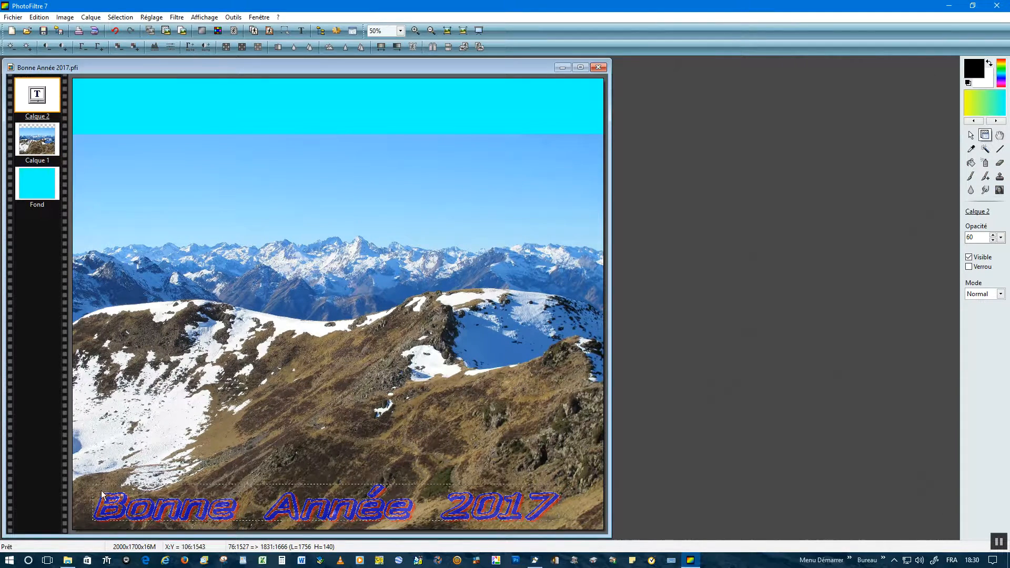
left_click_drag(95, 518, 108, 121)
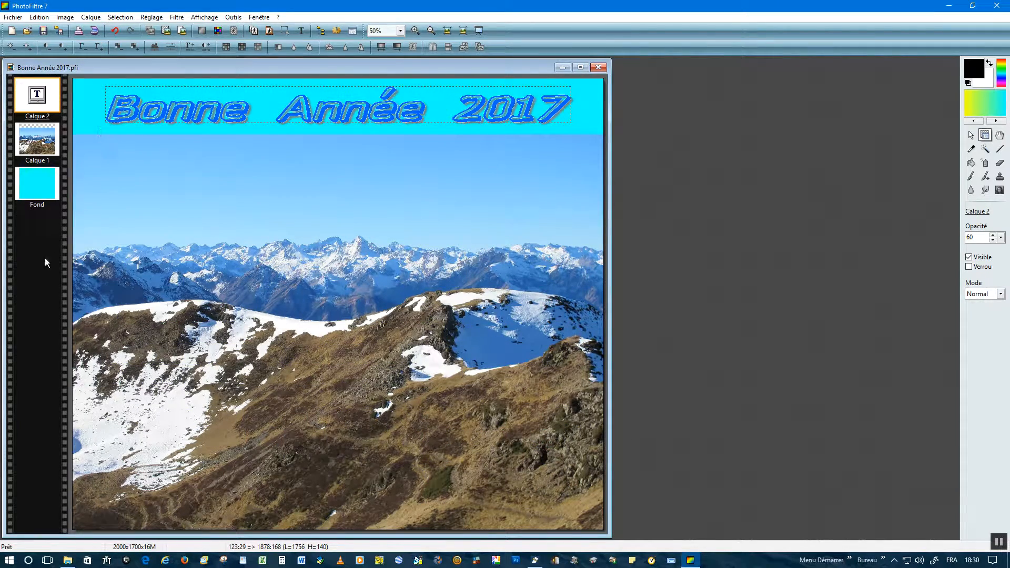
left_click(17, 18)
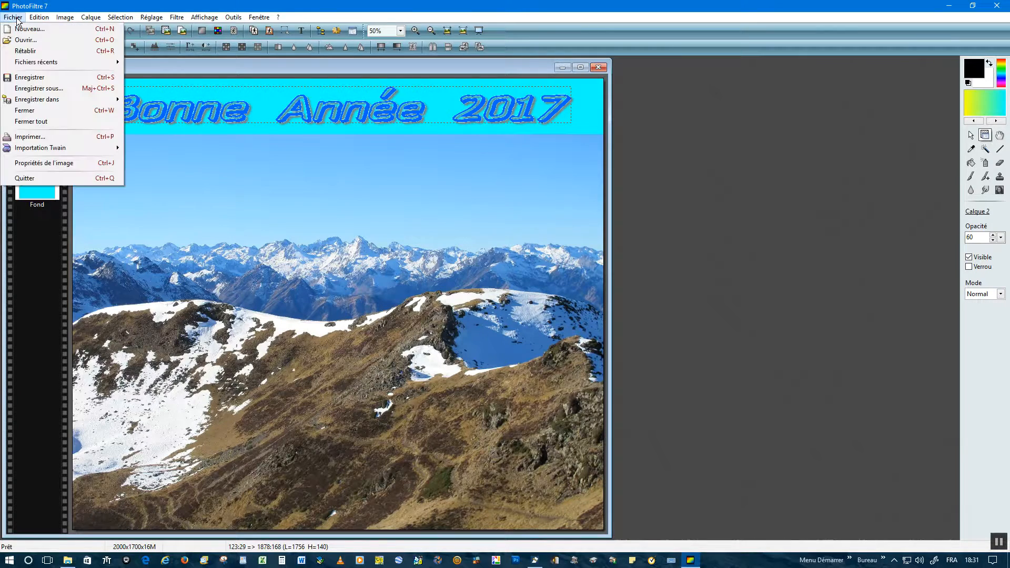
Step: Save the card as JPEG 'Bonne Année 2017H.jpg', replacing the older copy and flattening layers
left_click(35, 89)
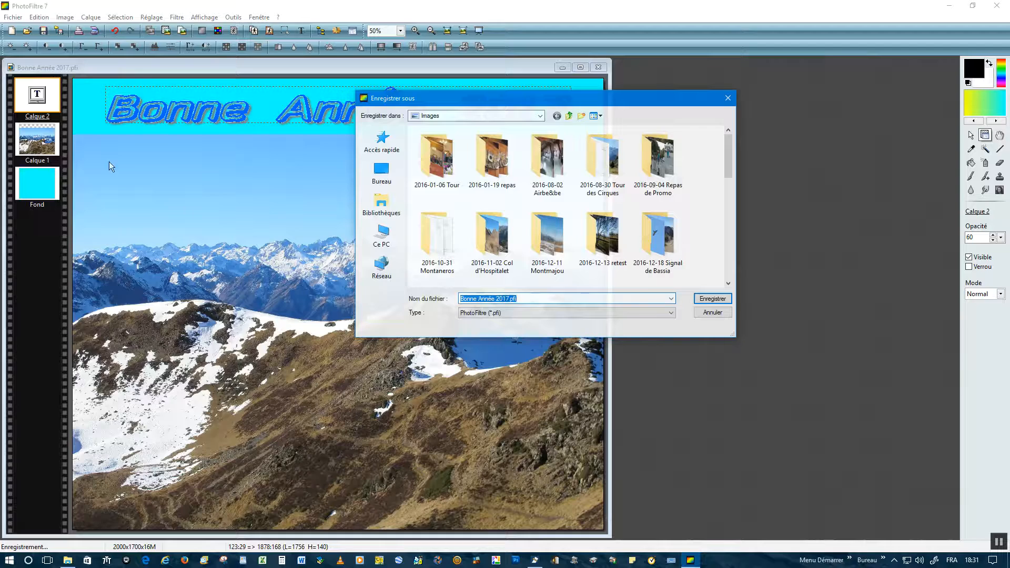
left_click(671, 314)
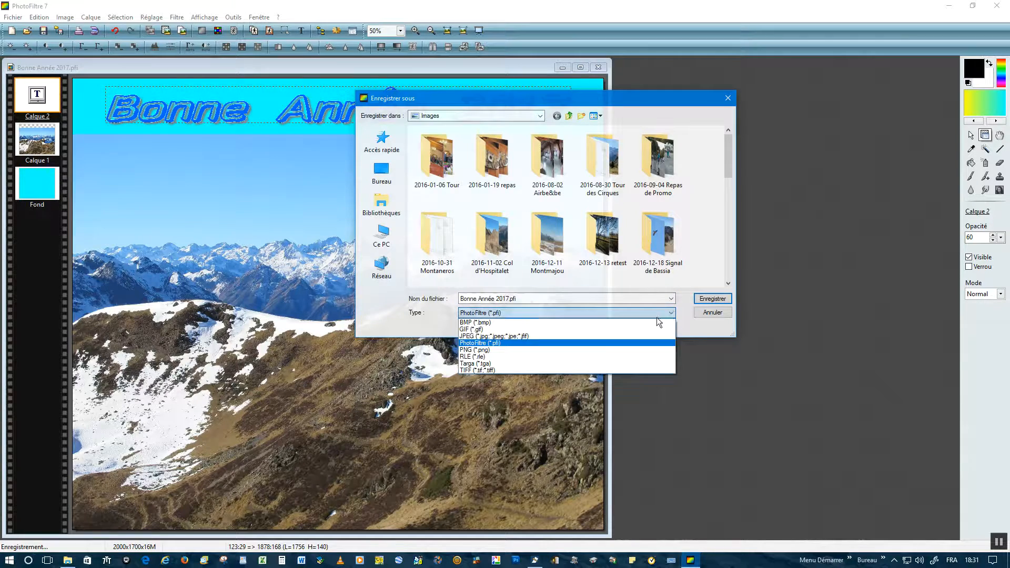
left_click(464, 336)
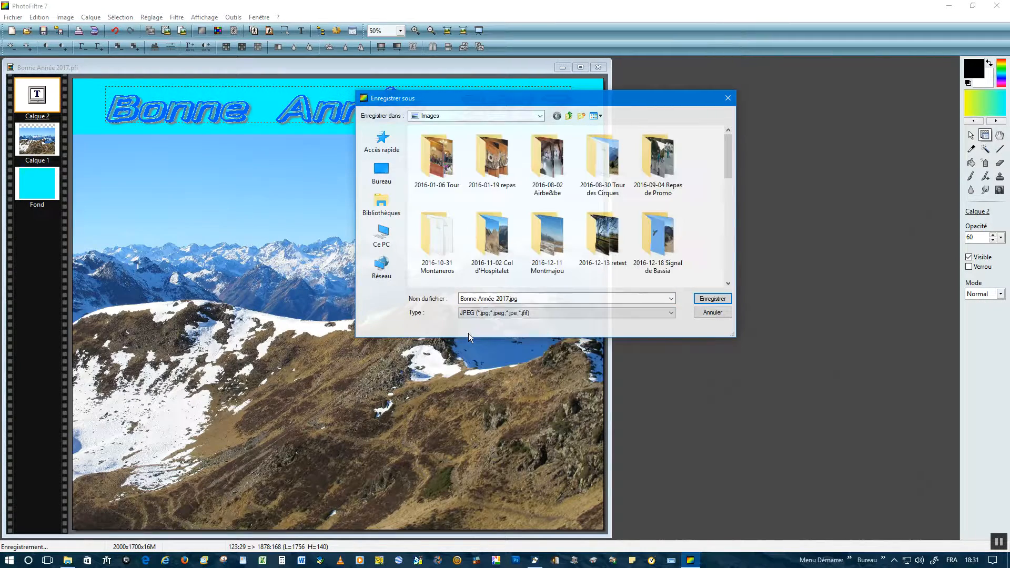
left_click(510, 299)
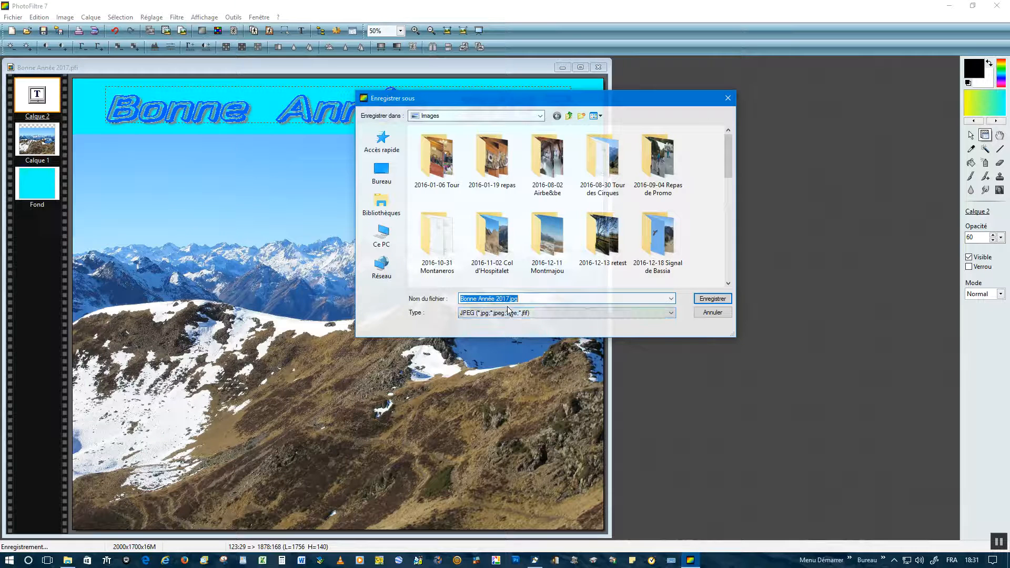
left_click(510, 300)
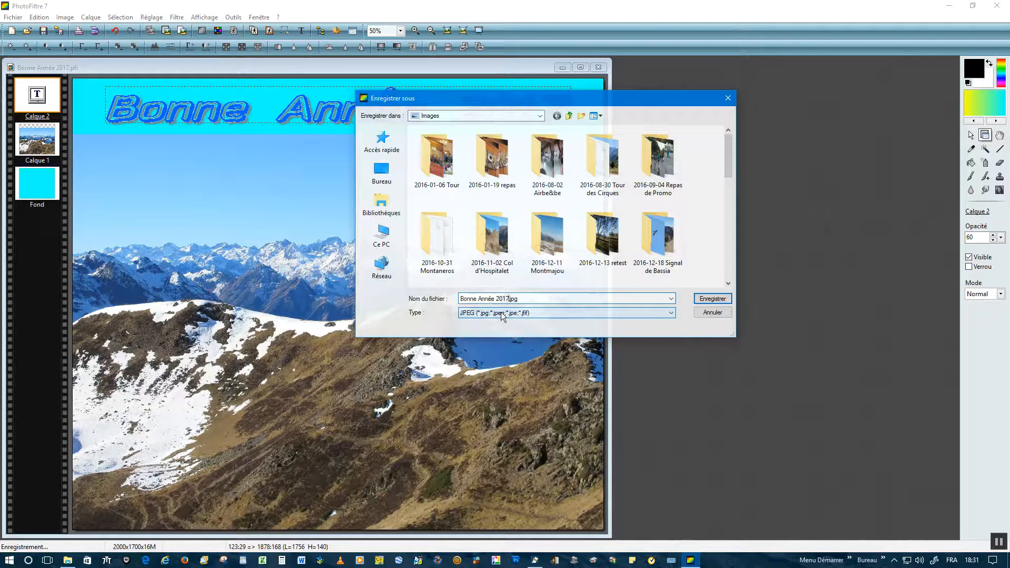
left_click(708, 300)
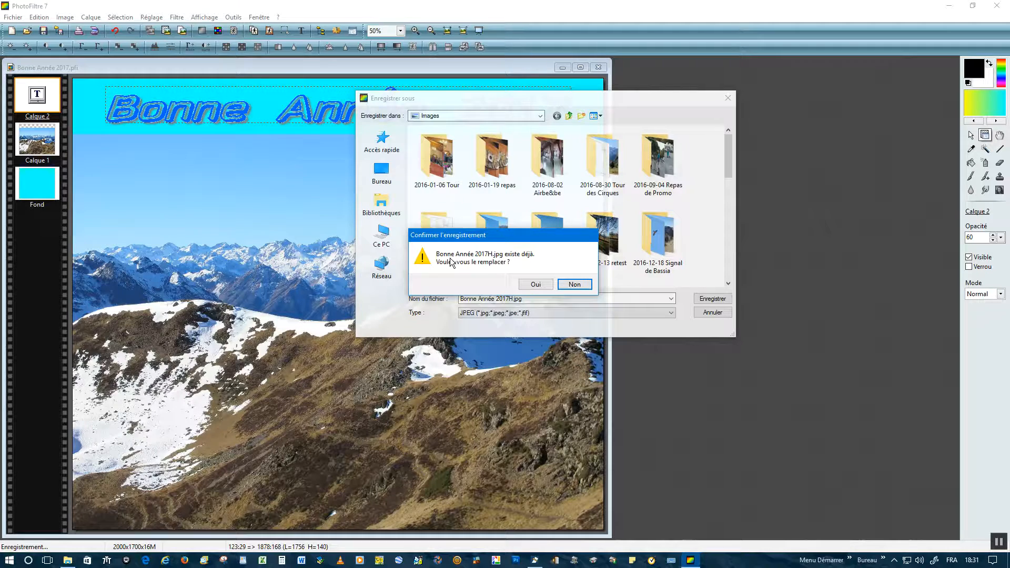
left_click(537, 286)
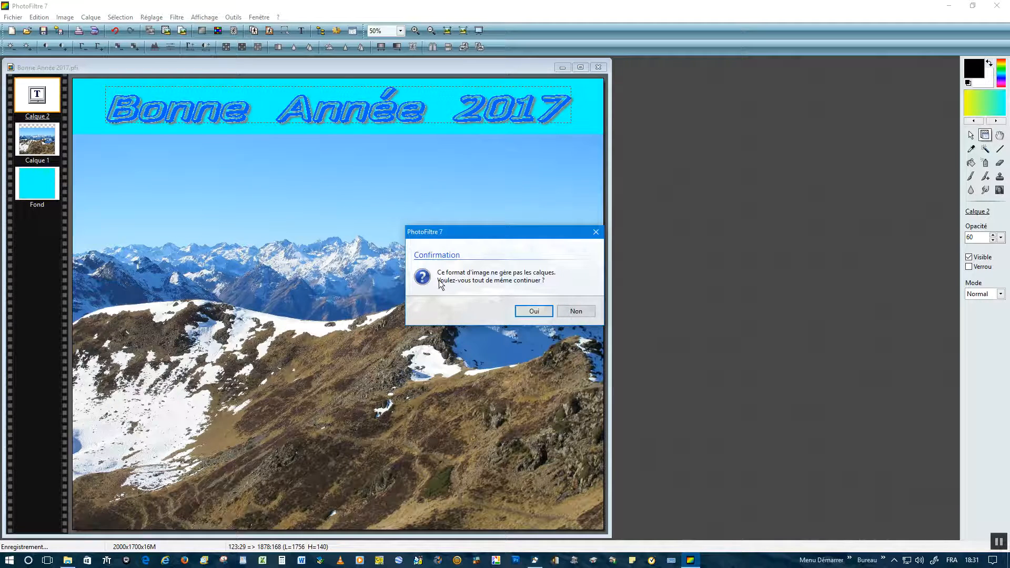
left_click(534, 311)
left_click(347, 340)
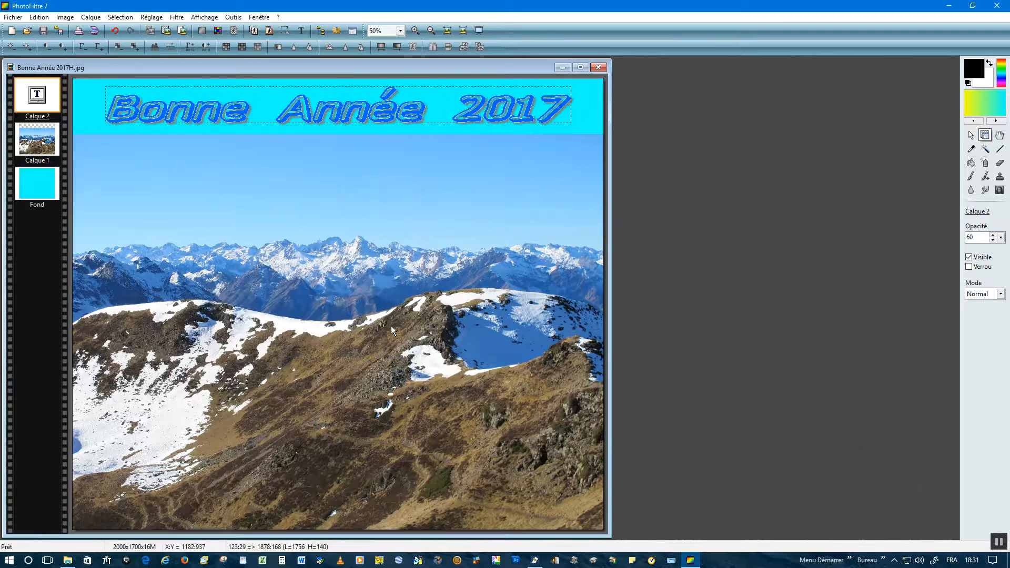
Step: Quit PhotoFiltre and open Bonne Année 2017H.jpg from Images in the photo viewer
left_click(602, 67)
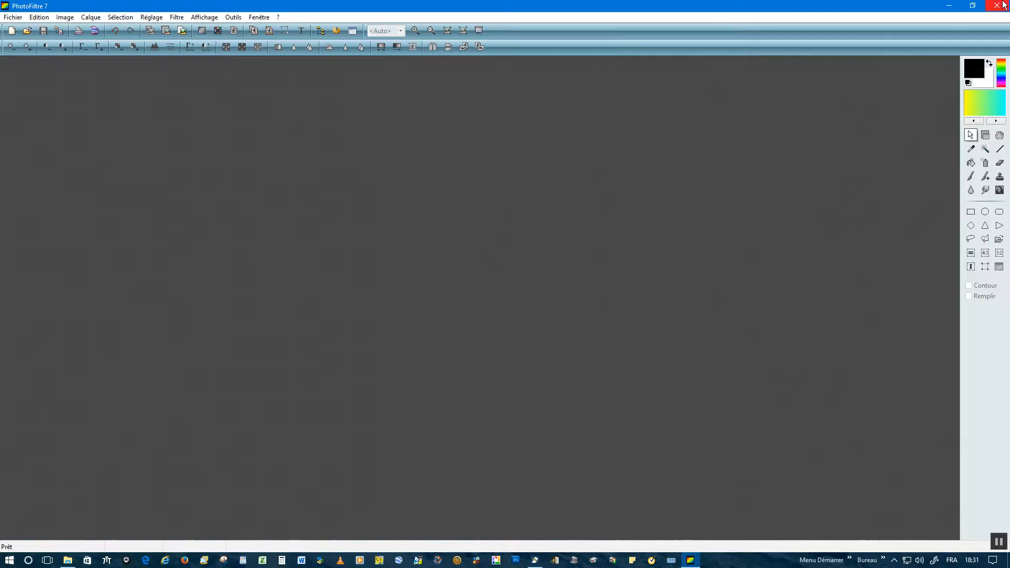
left_click(997, 5)
left_click(431, 218)
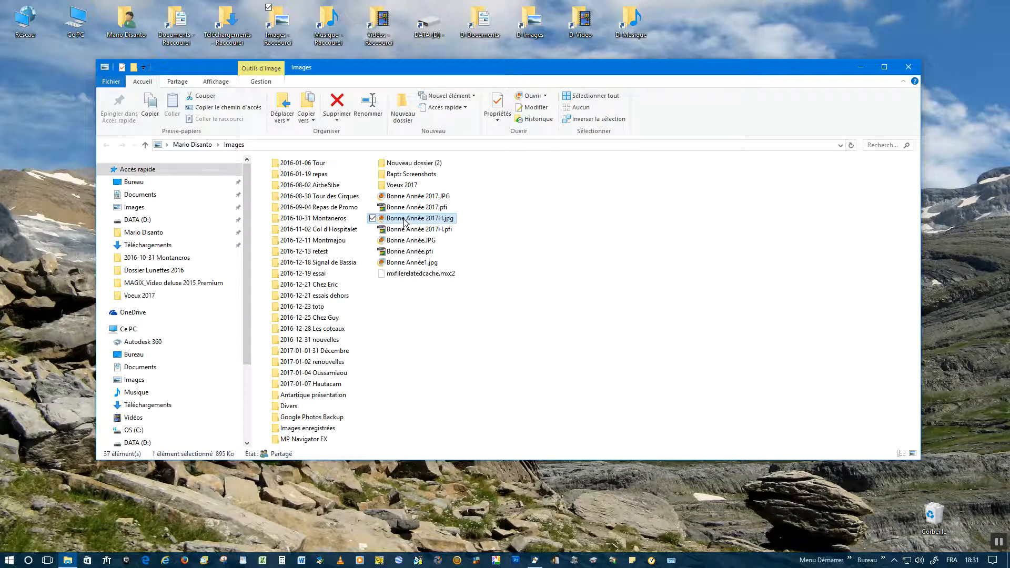
double_click(405, 219)
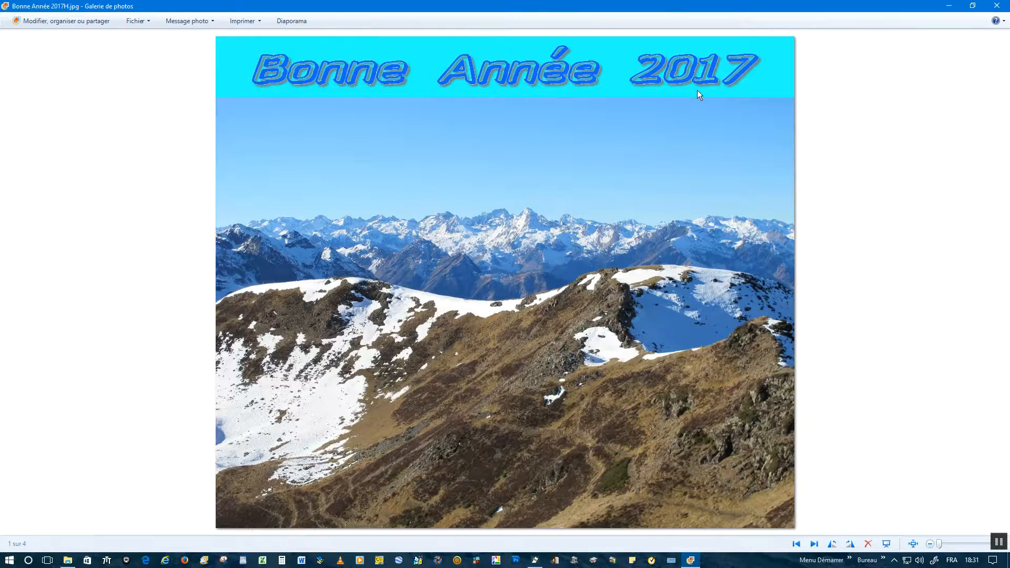